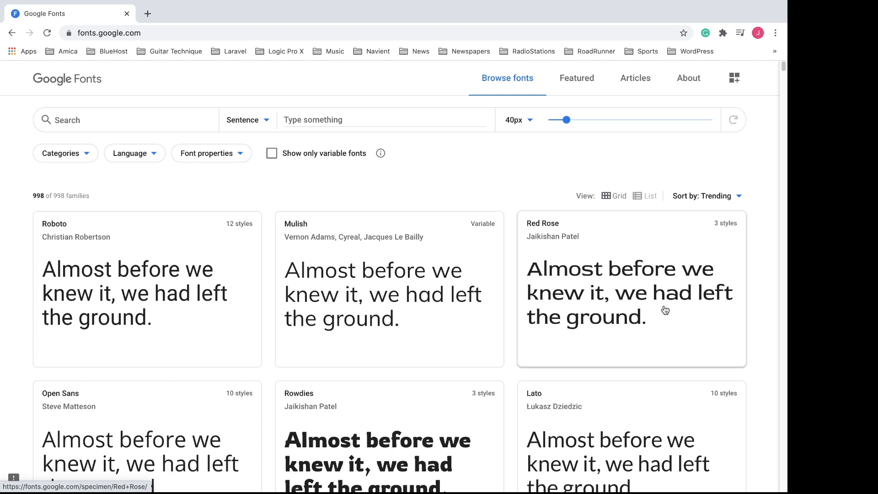
- Add Nunito Sans Extra-light 200 italic and Extra-light 200 to the font selection and show the selected families
scroll(666, 310, "down", 20)
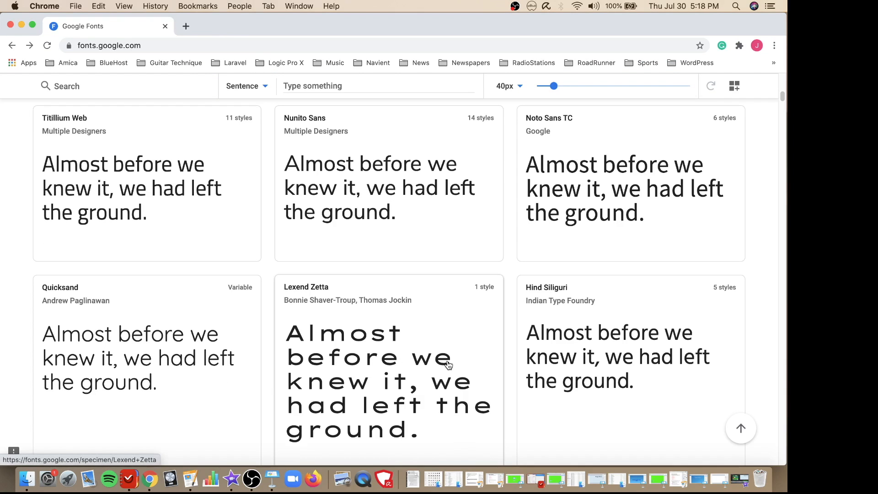
left_click(347, 183)
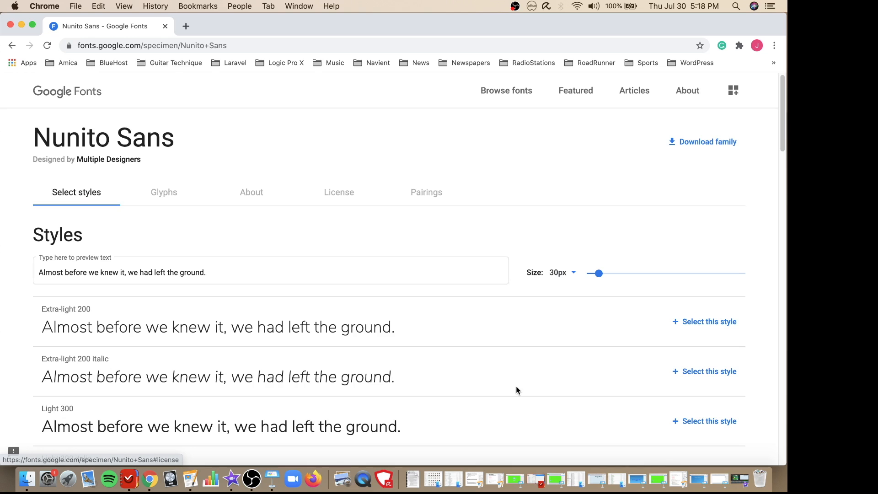
scroll(517, 389, "down", 3)
scroll(517, 389, "down", 8)
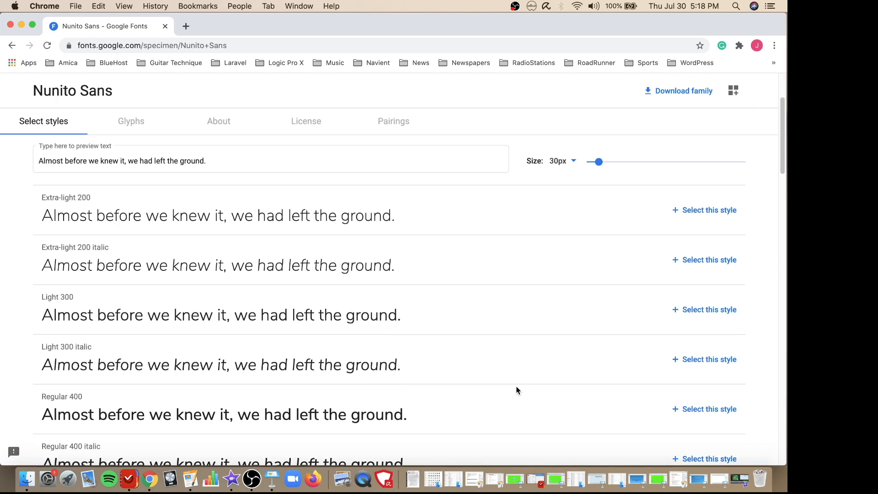
scroll(516, 390, "down", 10)
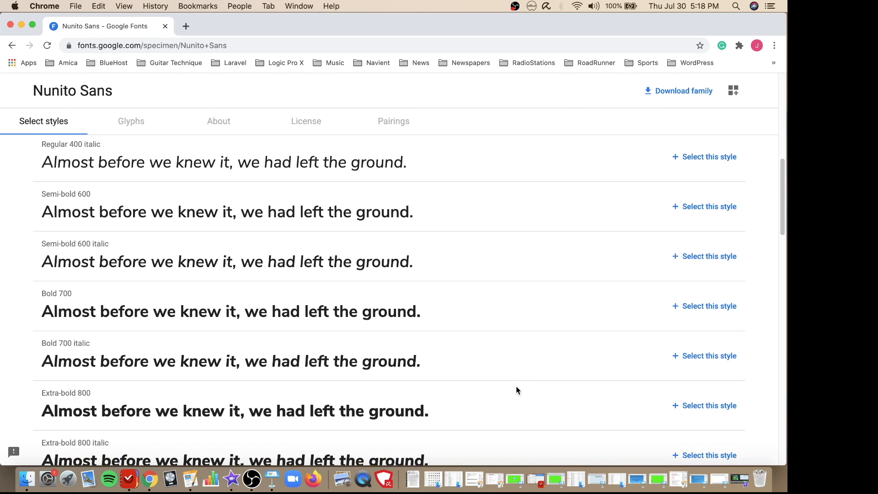
scroll(516, 389, "down", 4)
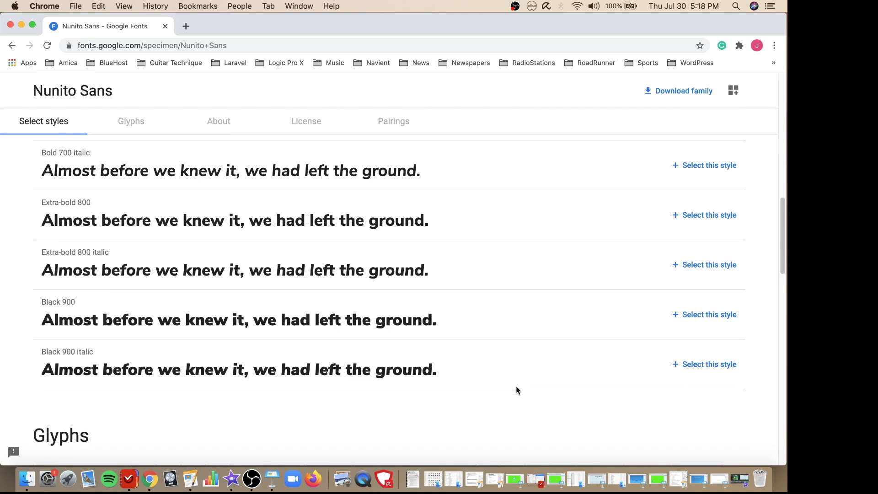
scroll(516, 390, "up", 18)
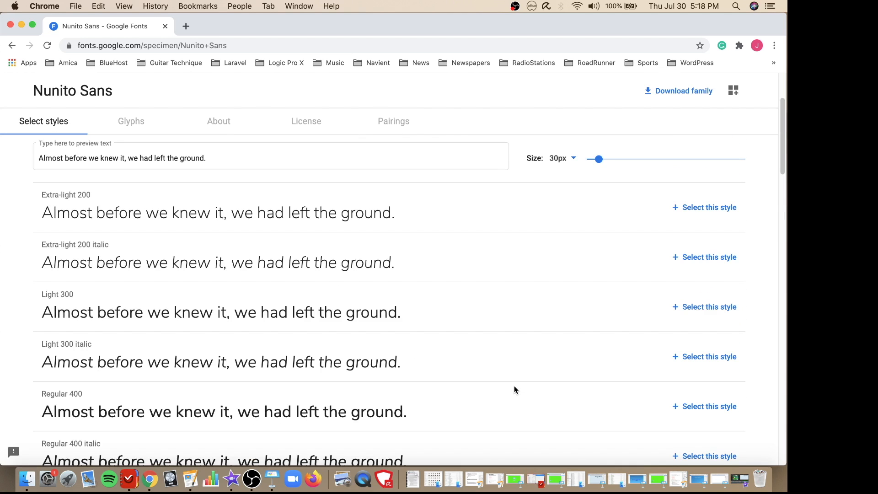
left_click(716, 257)
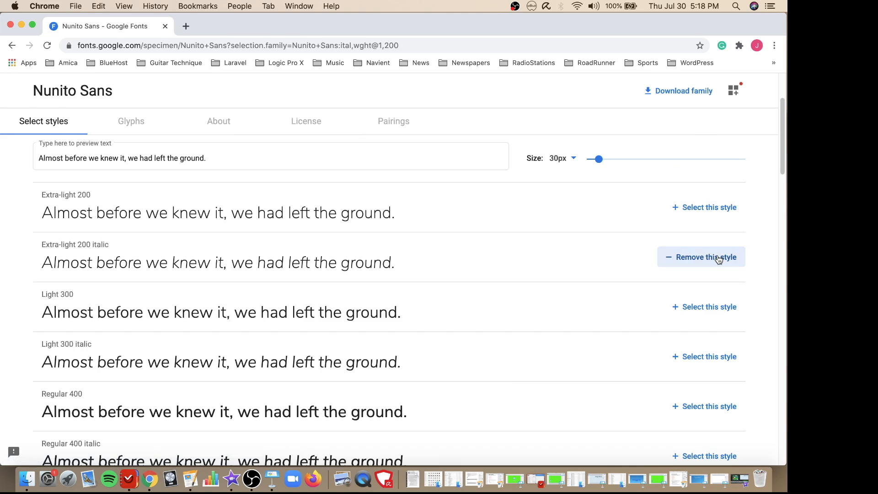
left_click(716, 213)
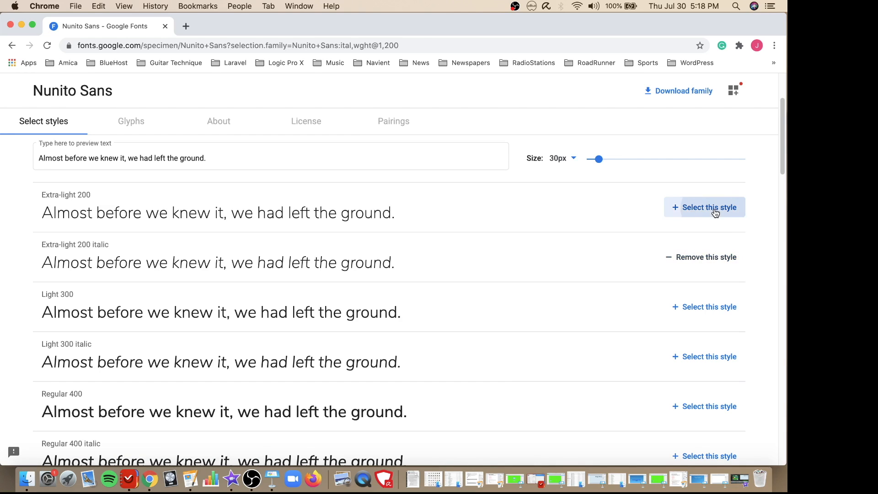
left_click(735, 95)
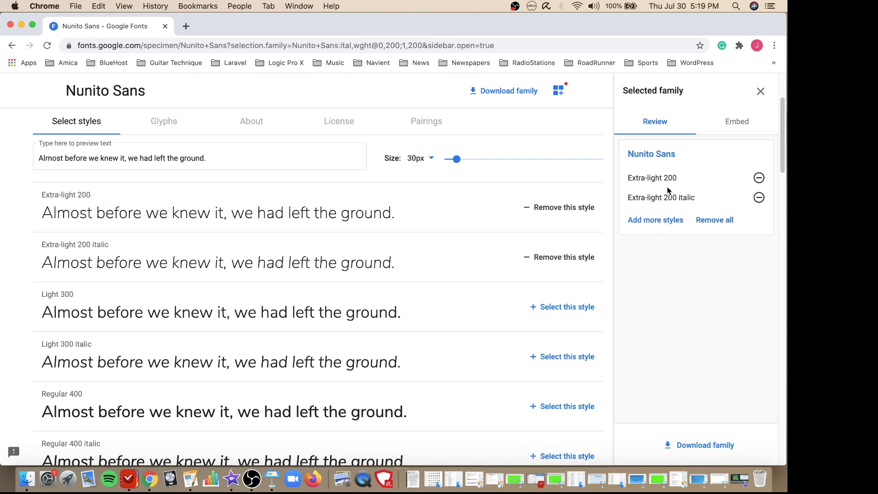
scroll(209, 220, "up", 3)
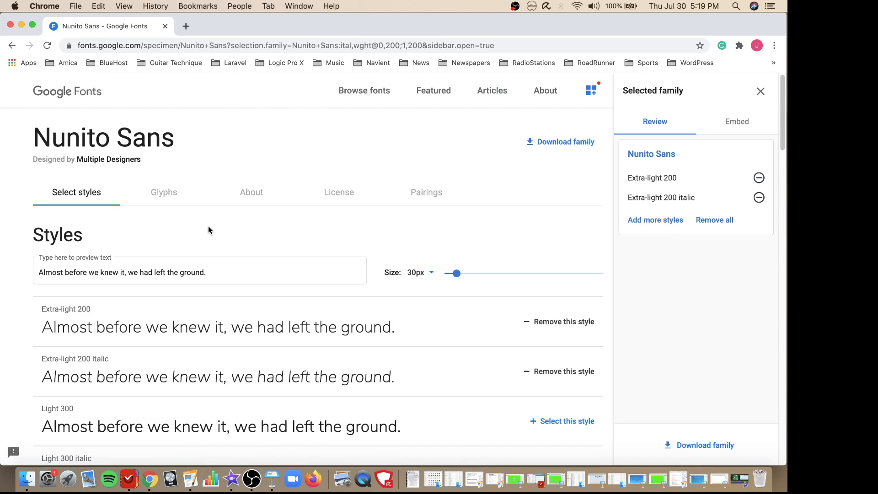
- Return to the font list, open the Arimo family and add its Bold 700 italic style to the selection
left_click(12, 45)
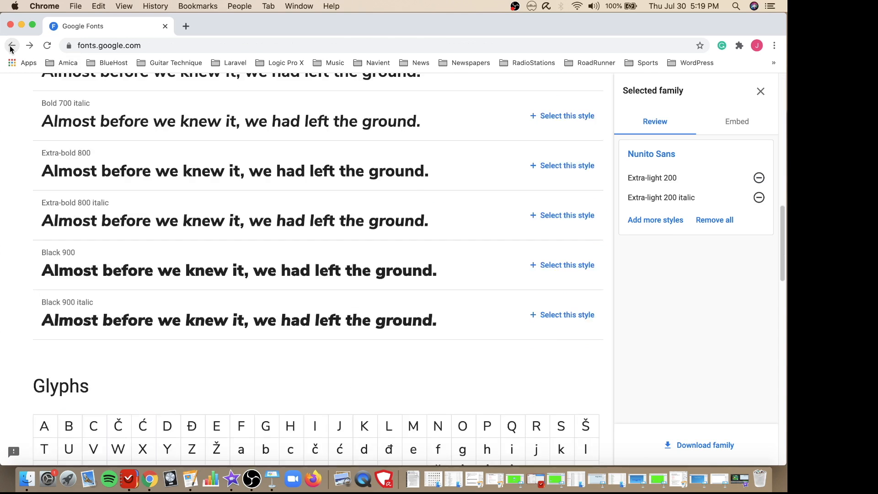
scroll(247, 290, "down", 10)
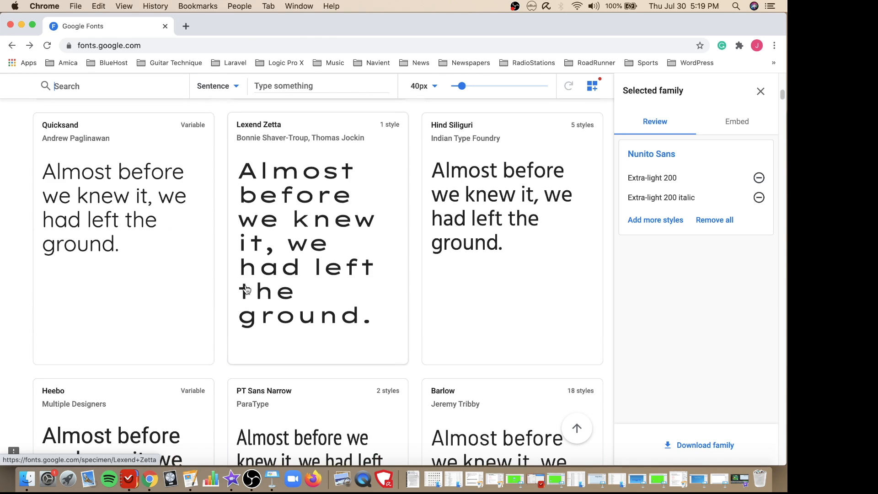
left_click(282, 328)
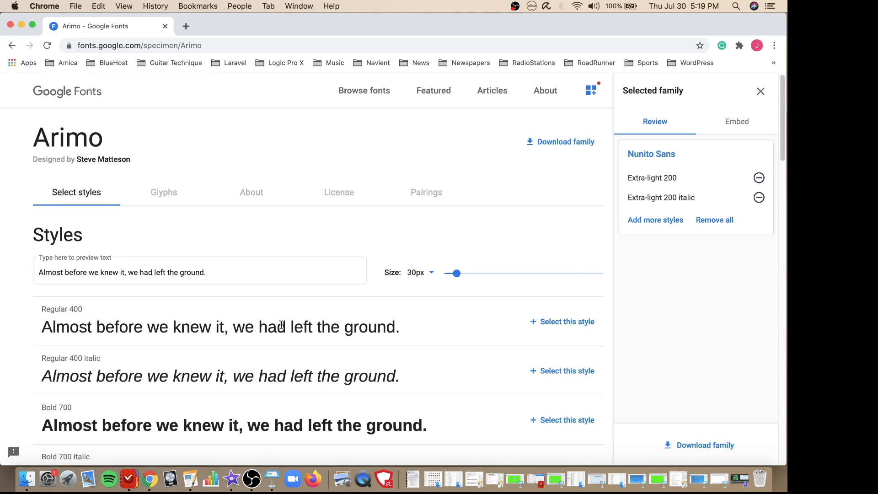
scroll(282, 325, "down", 3)
left_click(580, 321)
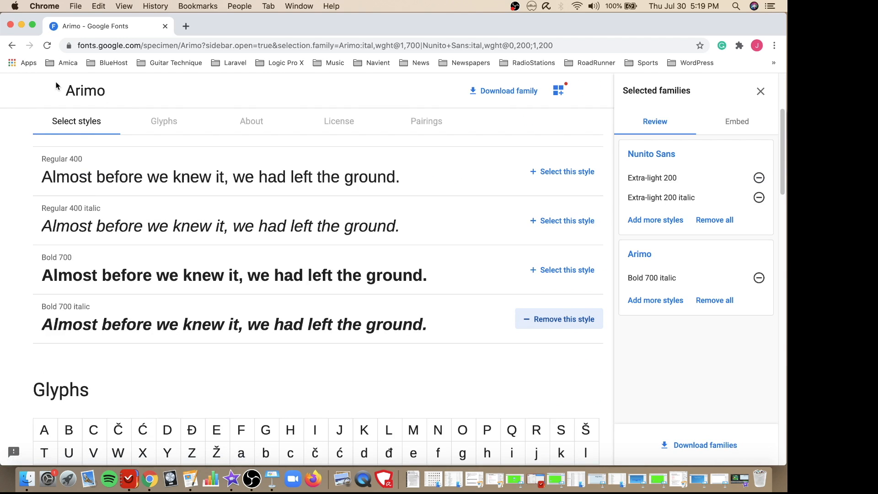
- Add the Semi-bold 600 and Regular 400 styles of the Hind family to the selection and download all selected families
left_click(11, 46)
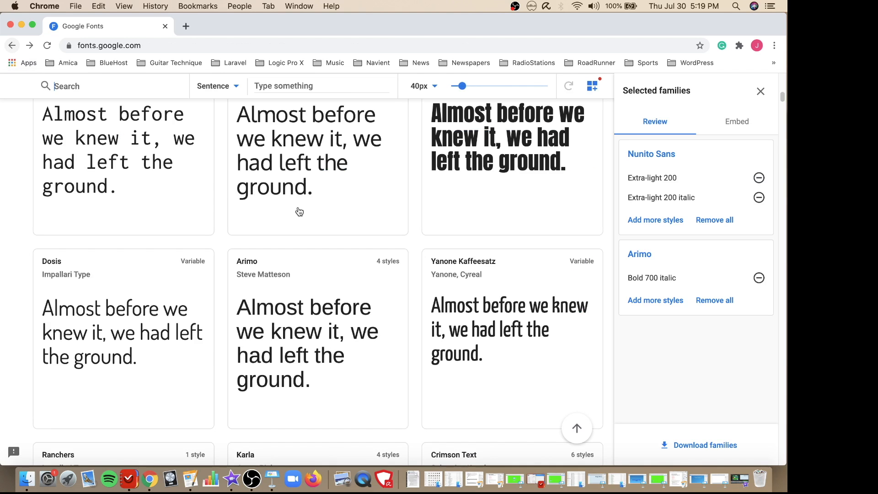
scroll(372, 261, "down", 10)
scroll(374, 262, "down", 4)
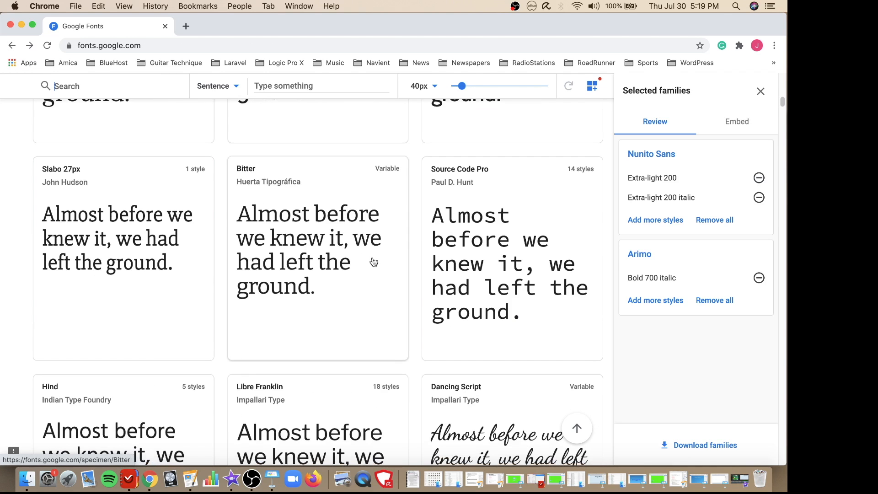
scroll(374, 261, "down", 4)
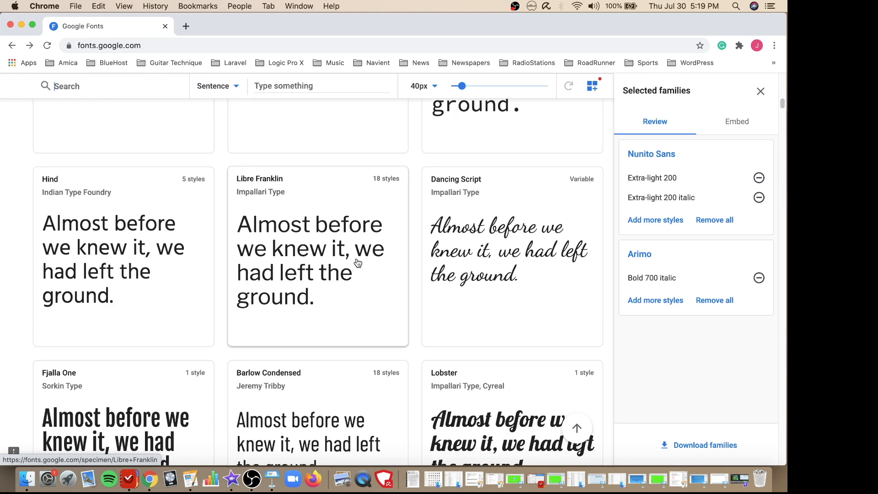
left_click(104, 266)
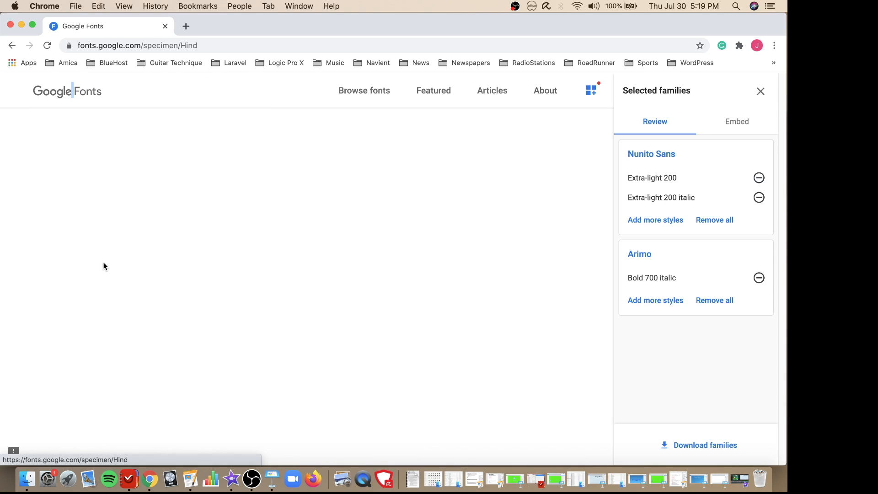
scroll(281, 298, "down", 3)
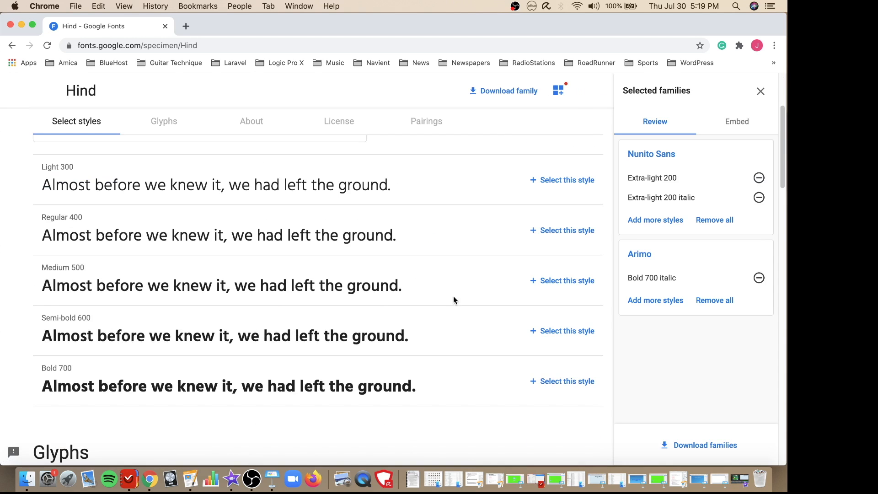
left_click(580, 332)
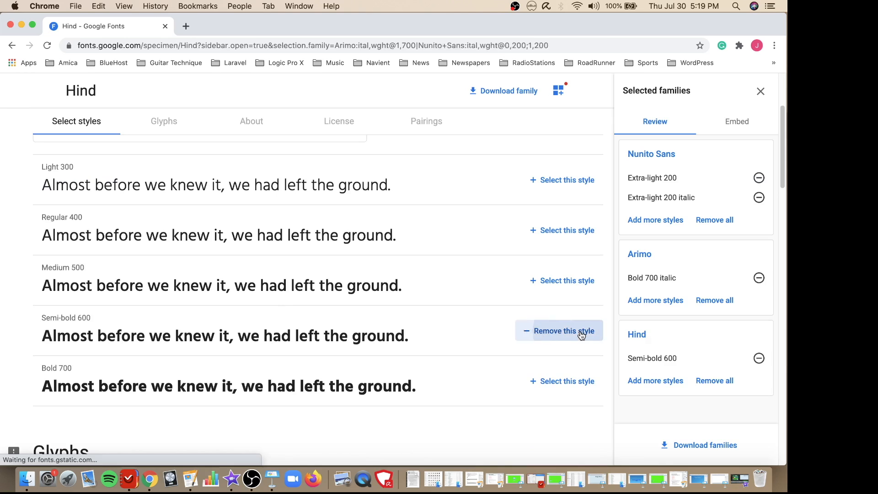
left_click(570, 230)
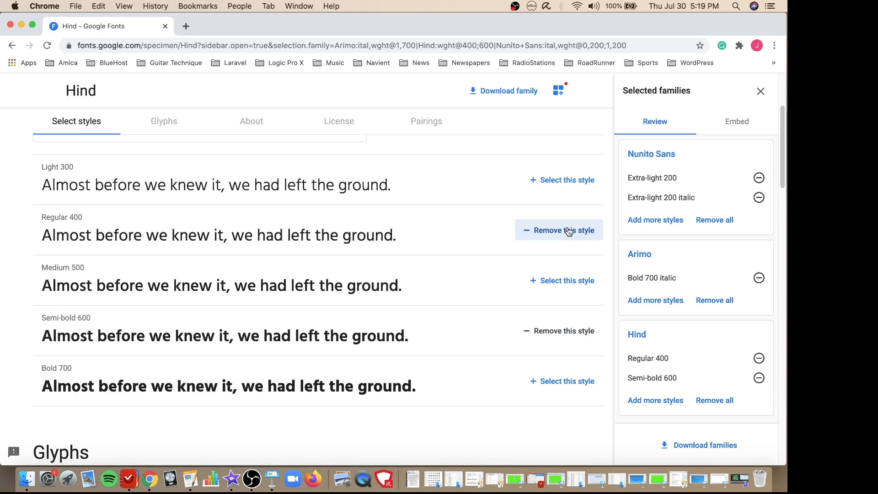
left_click(693, 446)
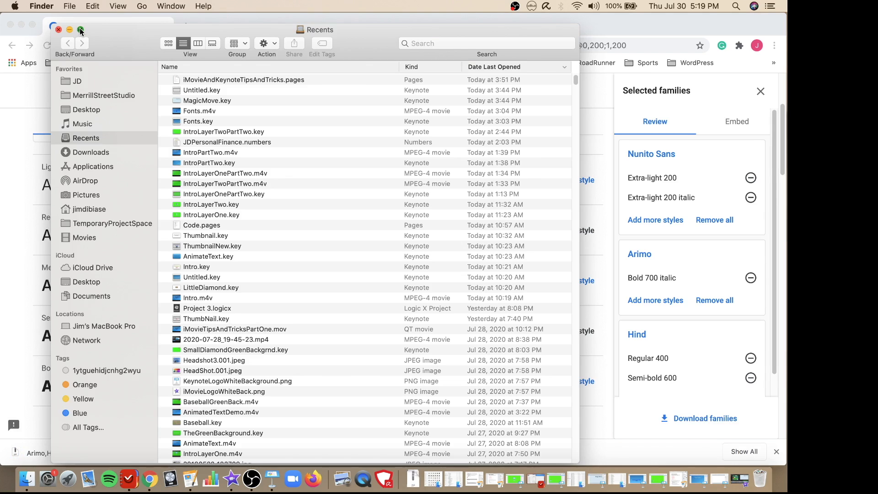
- Switch to Finder, extract Arimo,Hind,Nunito_Sans.zip in the Downloads folder and open the extracted folder
left_click(81, 30)
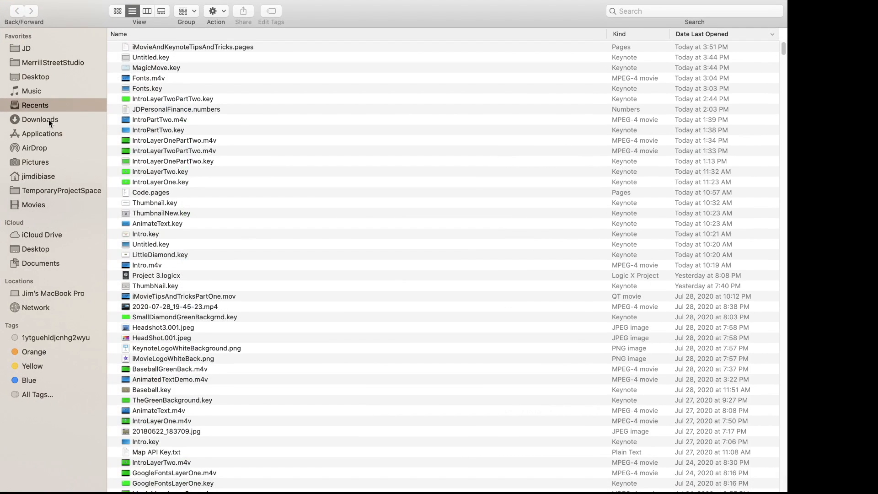
left_click(49, 120)
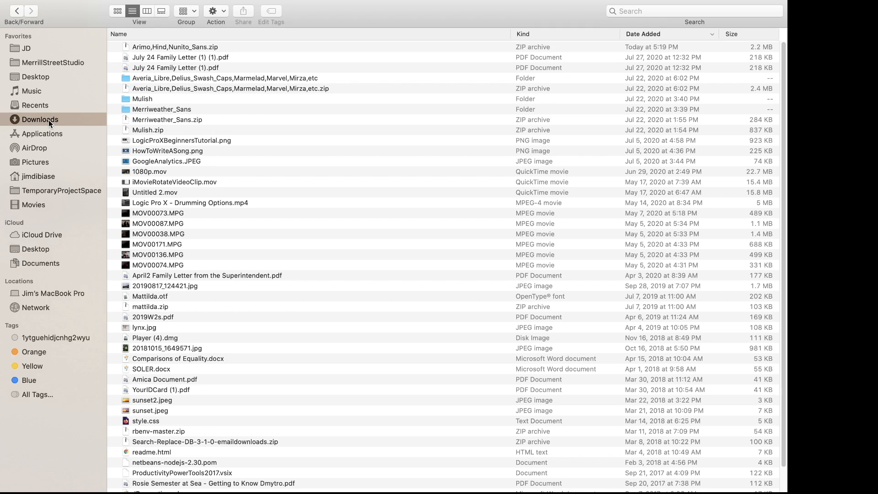
left_click(149, 48)
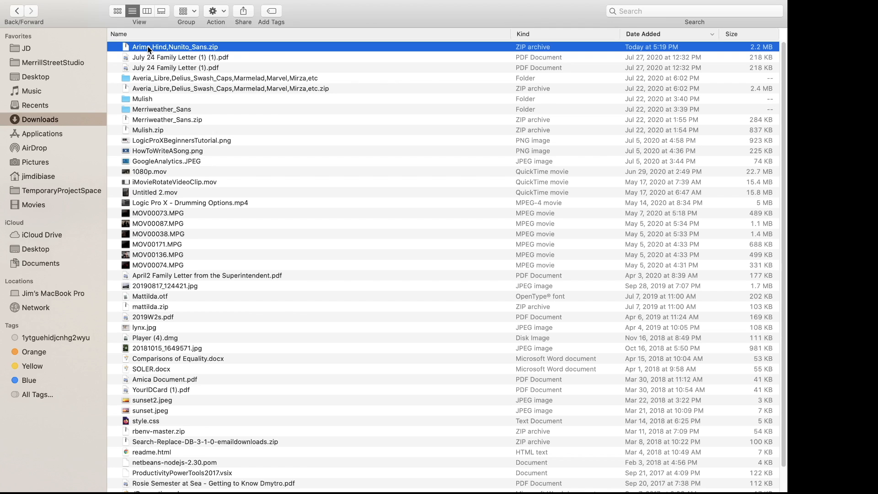
double_click(149, 48)
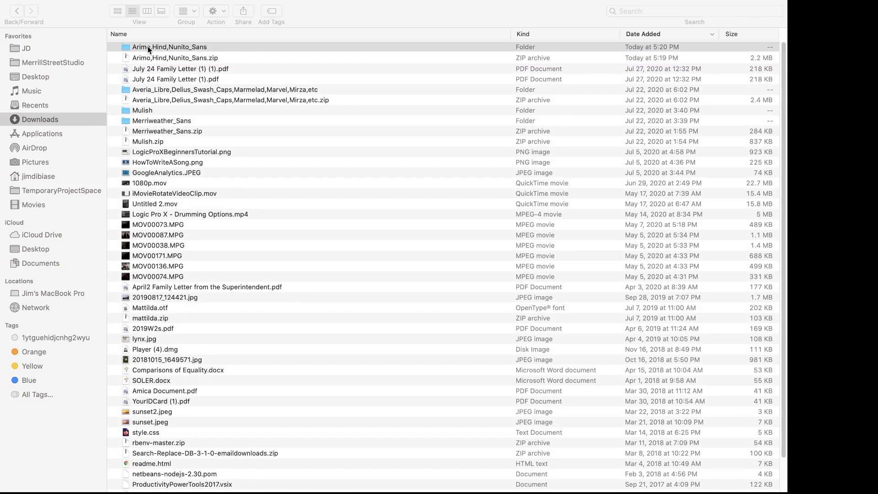
double_click(149, 49)
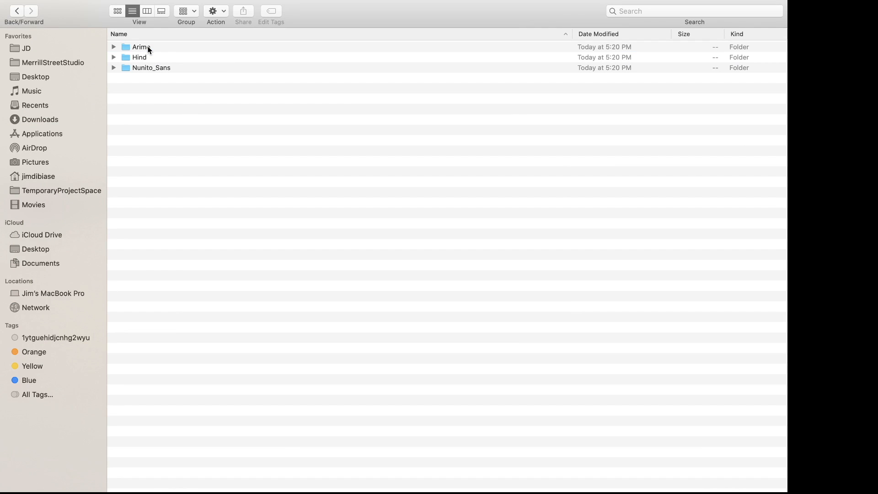
- Open Arimo-Bold.ttf from the Arimo folder, take Finder out of full screen and install the font with Font Book
double_click(225, 48)
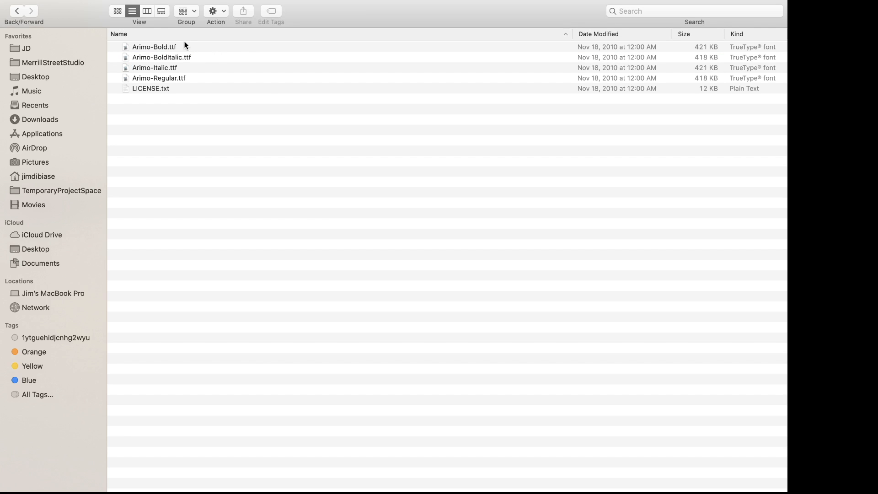
left_click(165, 48)
double_click(165, 47)
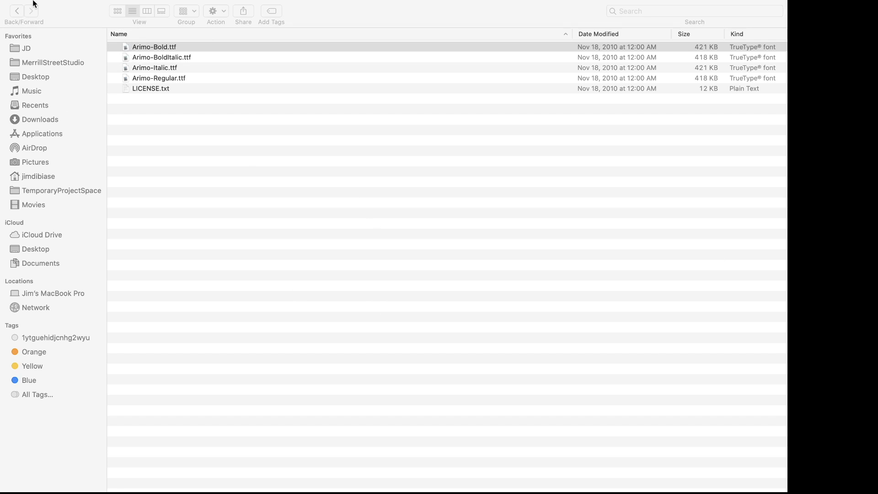
mouse_move(32, 1)
left_click(32, 19)
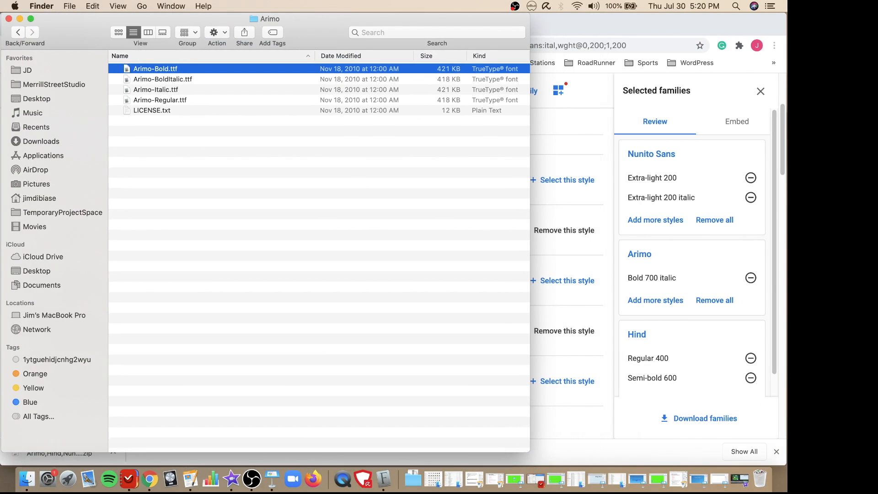
left_click_drag(694, 240, 610, 96)
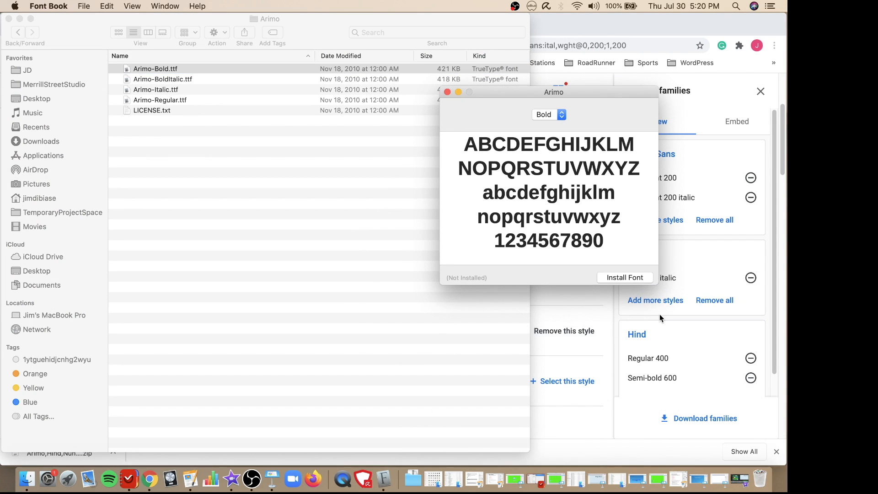
left_click(626, 278)
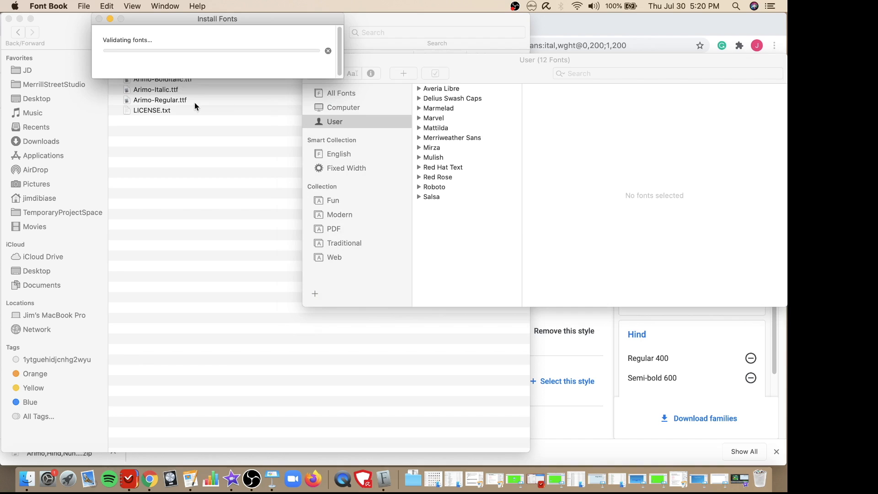
- Open Arimo-BoldItalic.ttf from the Arimo folder in Finder and install the font with Font Book
left_click(167, 83)
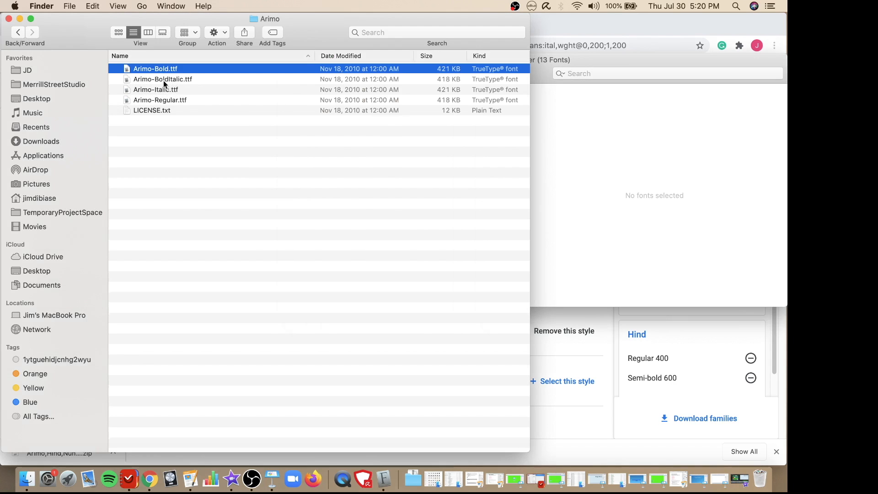
double_click(164, 81)
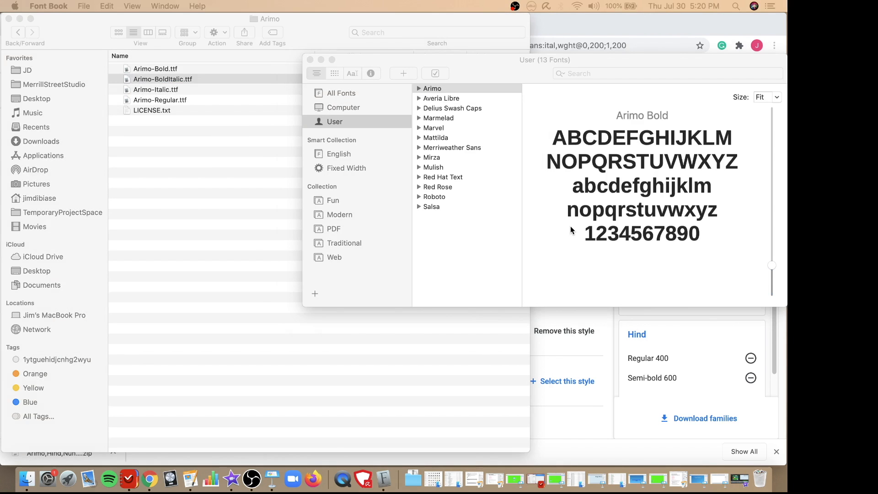
left_click(172, 80)
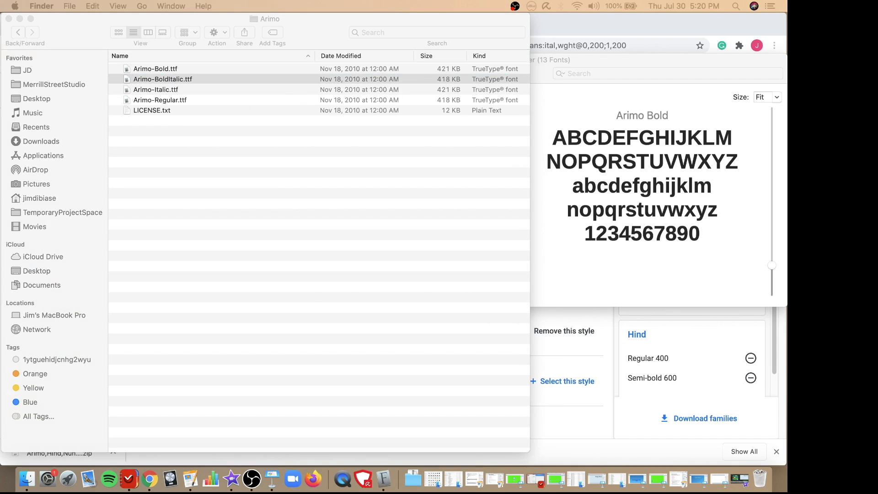
left_click_drag(536, 283, 360, 133)
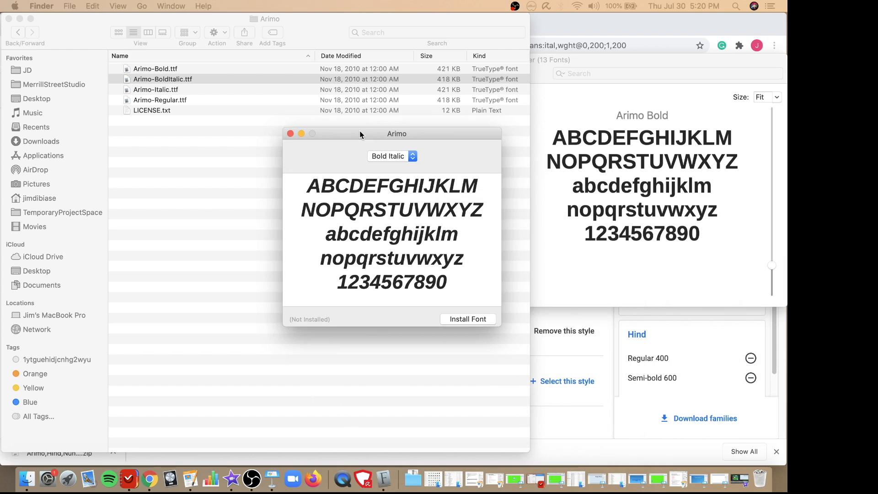
left_click(462, 319)
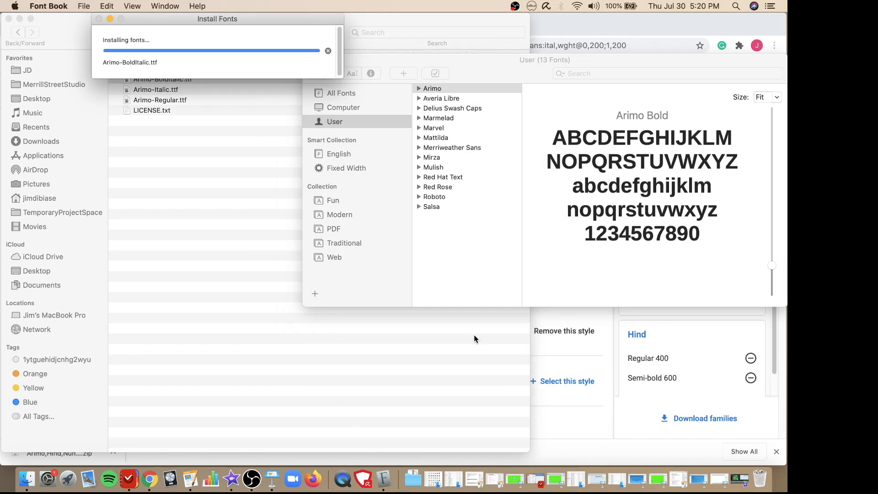
- Narrow the Finder window so it ends beside the font list, and install Arimo-Italic.ttf
left_click(526, 379)
left_click_drag(528, 373, 343, 361)
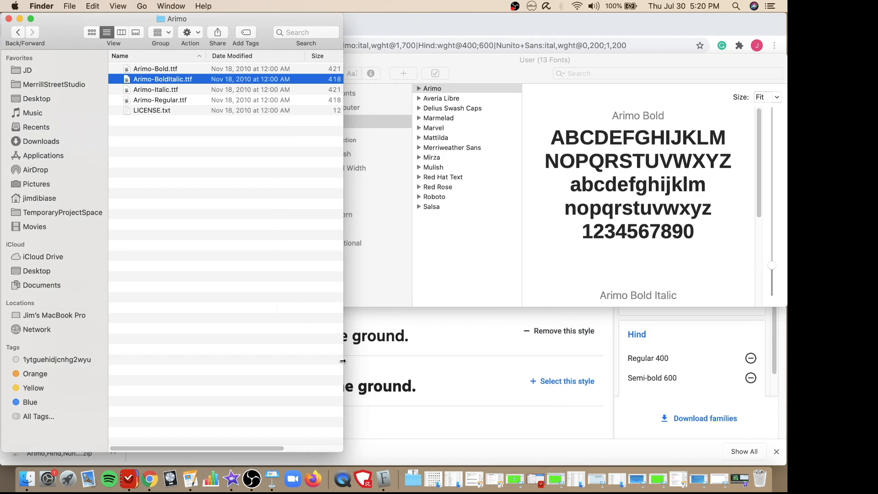
double_click(166, 90)
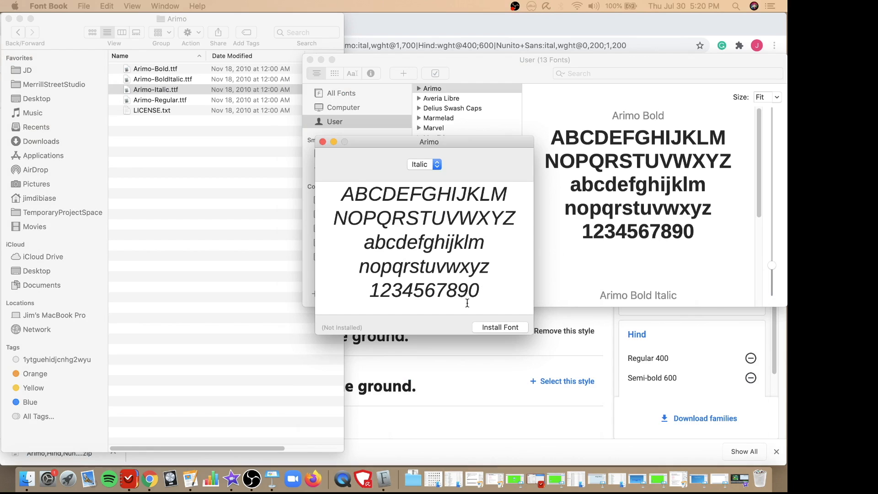
left_click(488, 329)
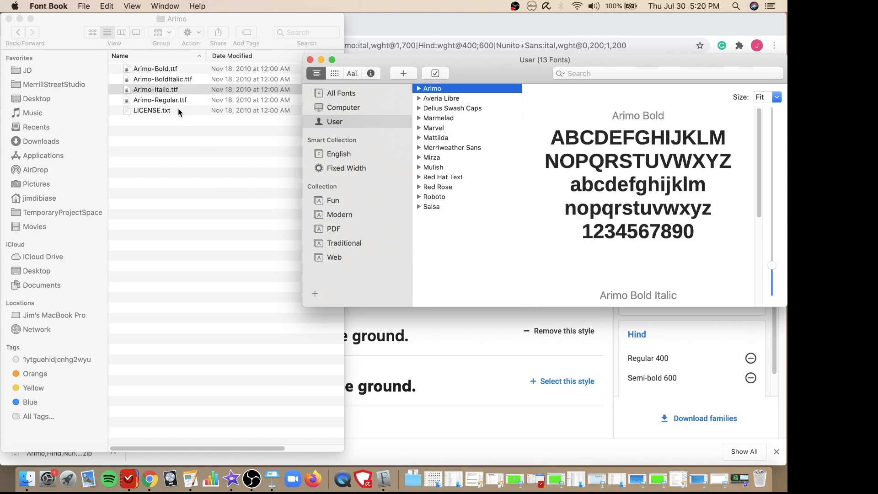
- Install Arimo-Regular.ttf and go back from the Arimo folder to its parent folder in Finder
left_click(175, 102)
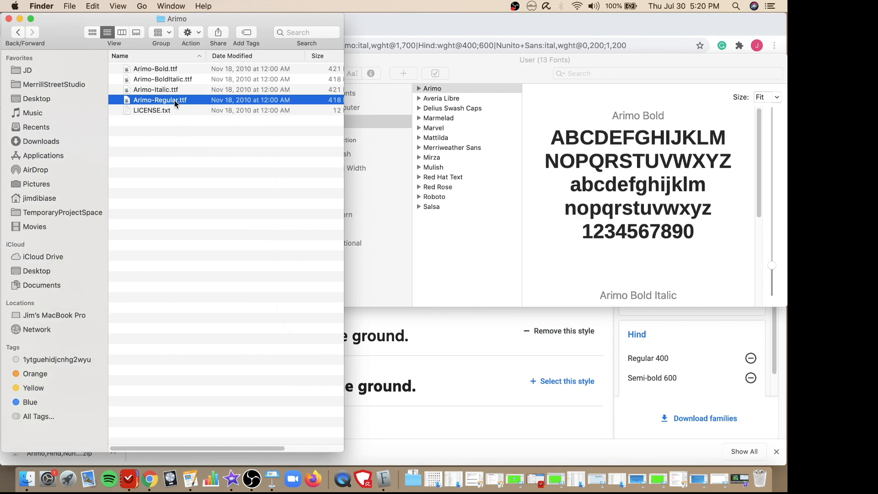
double_click(174, 101)
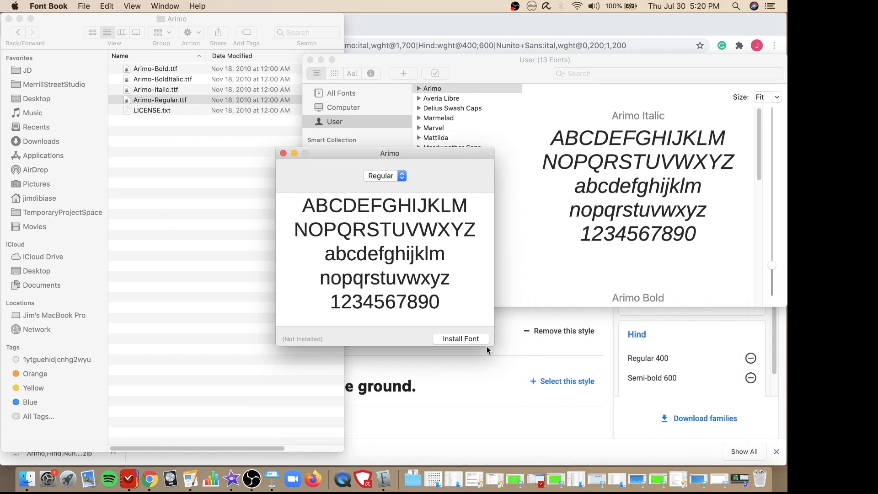
left_click(461, 339)
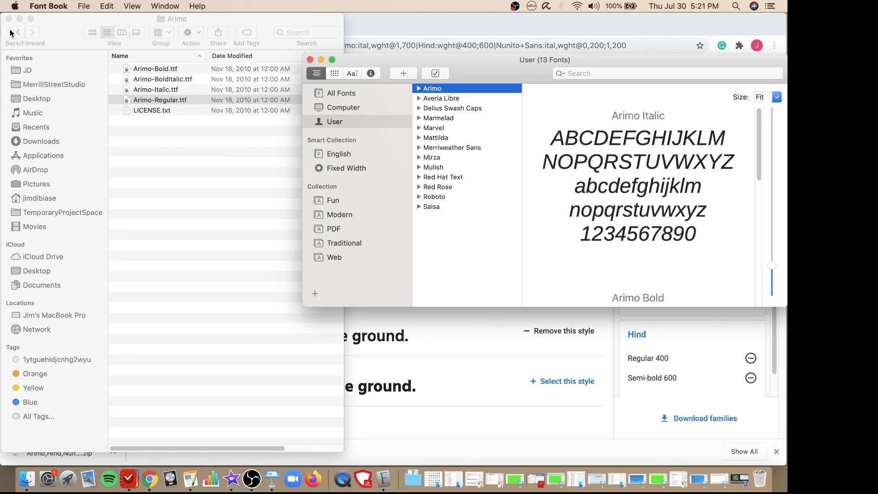
left_click(19, 35)
left_click(19, 33)
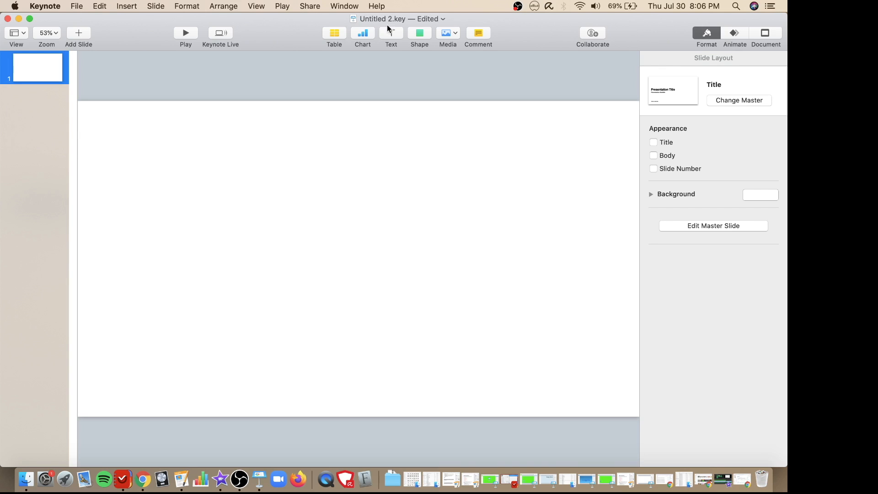
- In Keynote, insert the image BaseballDiamond.001.jpeg from the BaseballDiamond folder onto the blank slide
left_click(448, 33)
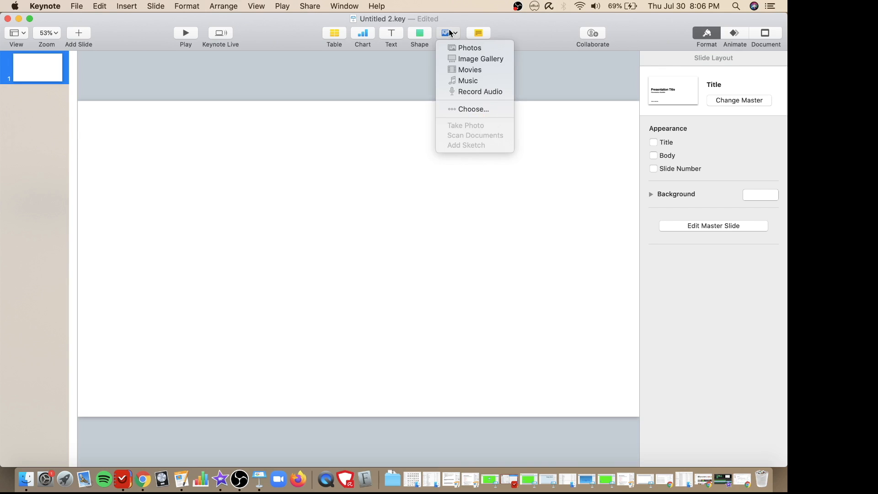
left_click(473, 108)
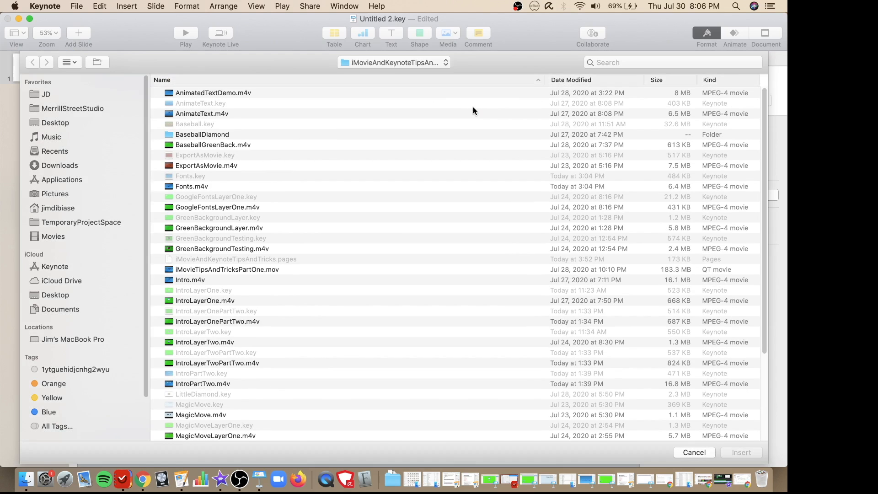
double_click(197, 135)
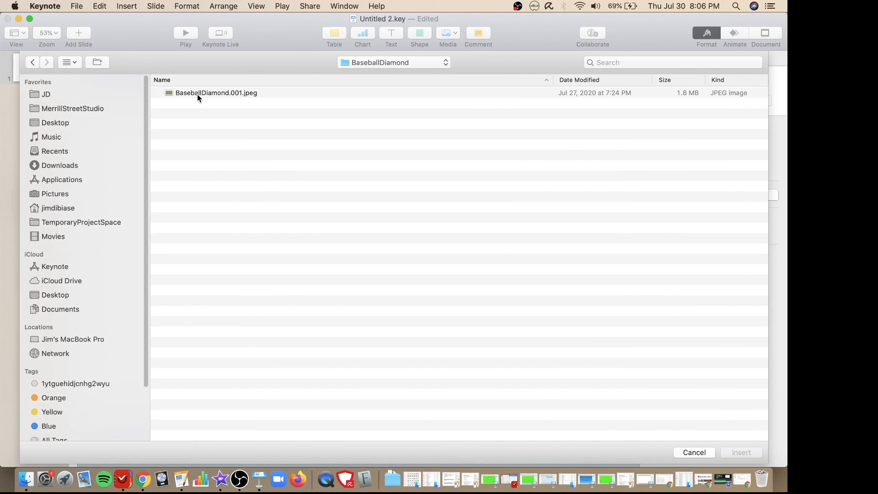
double_click(198, 93)
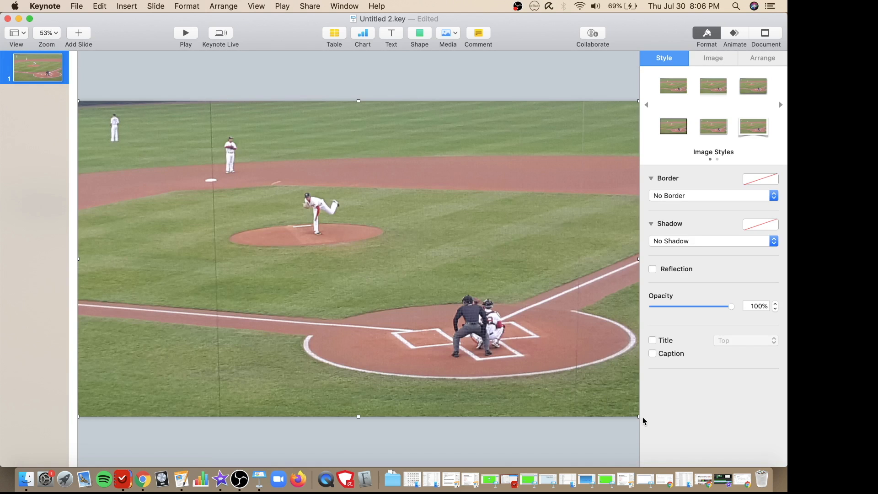
- Shrink the baseball image to about a fifth of the slide width and place it near the slide's upper-left corner
left_click_drag(640, 417, 218, 196)
left_click_drag(176, 141, 194, 158)
left_click_drag(243, 200, 218, 179)
left_click(197, 271)
- Duplicate the slide and move the baseball image on the second slide to its lower-right corner
left_click(34, 75)
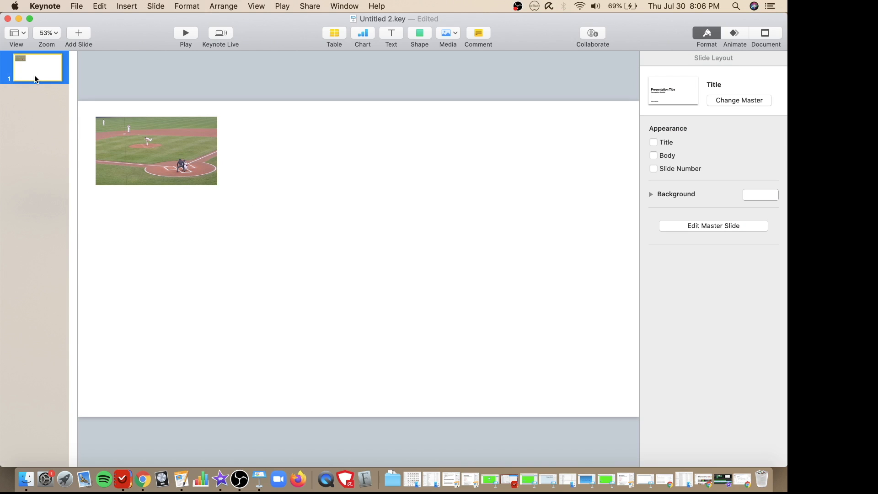
right_click(35, 79)
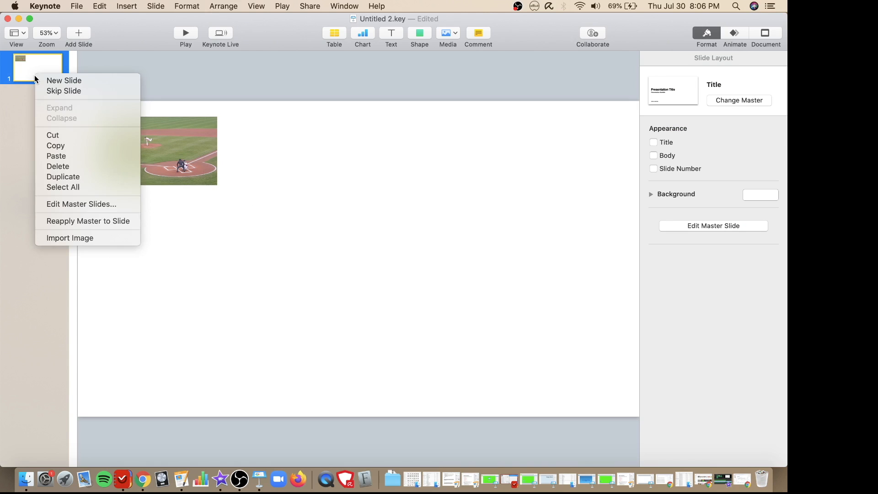
left_click(60, 178)
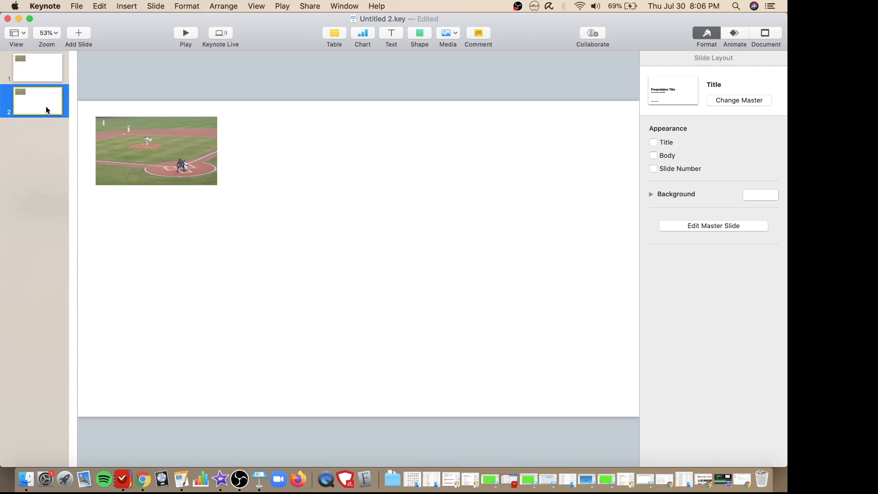
left_click_drag(151, 146, 553, 345)
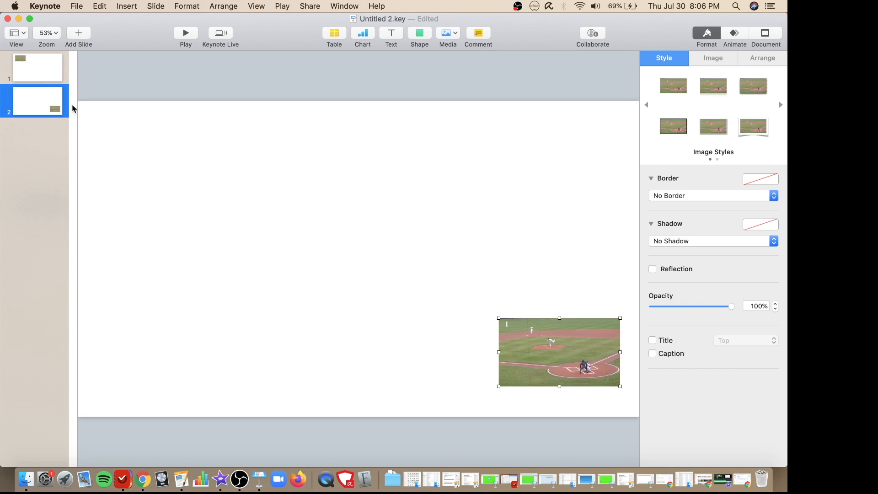
- Add the Magic Move transition to the first slide
left_click(39, 70)
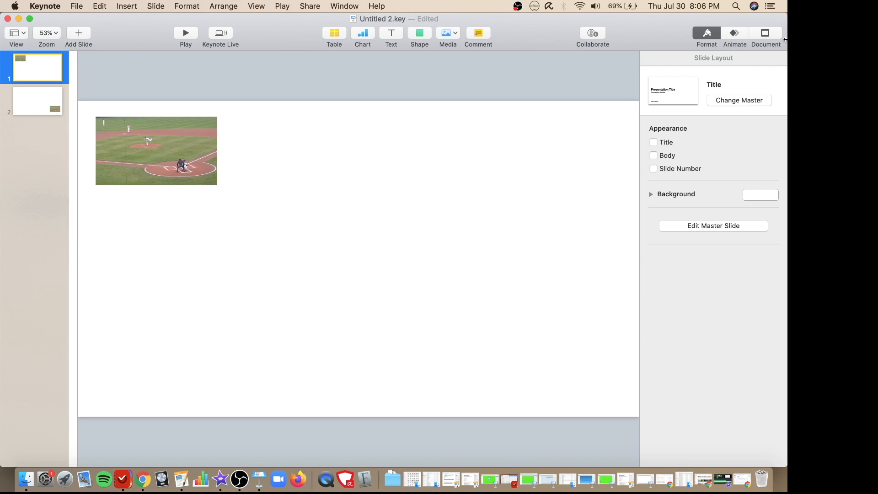
left_click(735, 36)
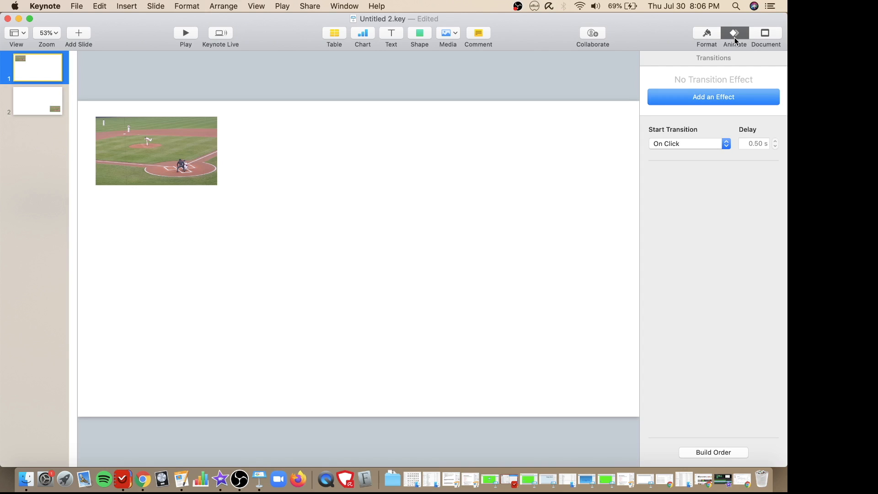
left_click(716, 97)
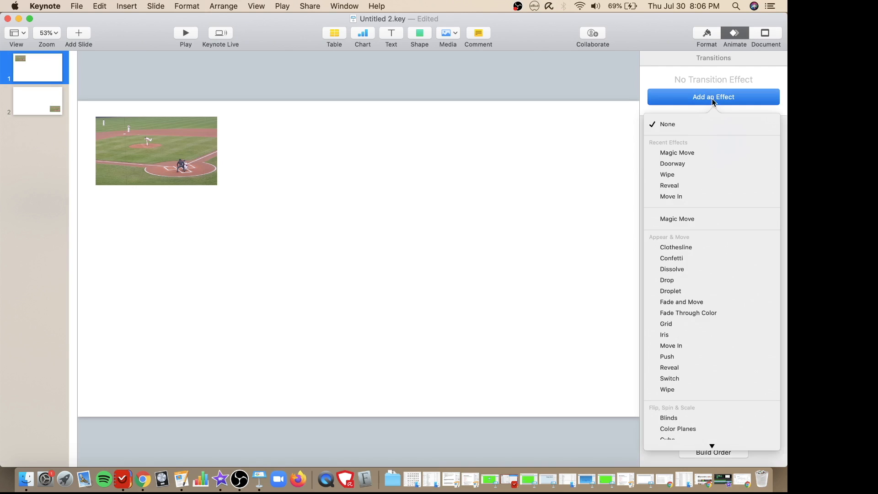
left_click(700, 153)
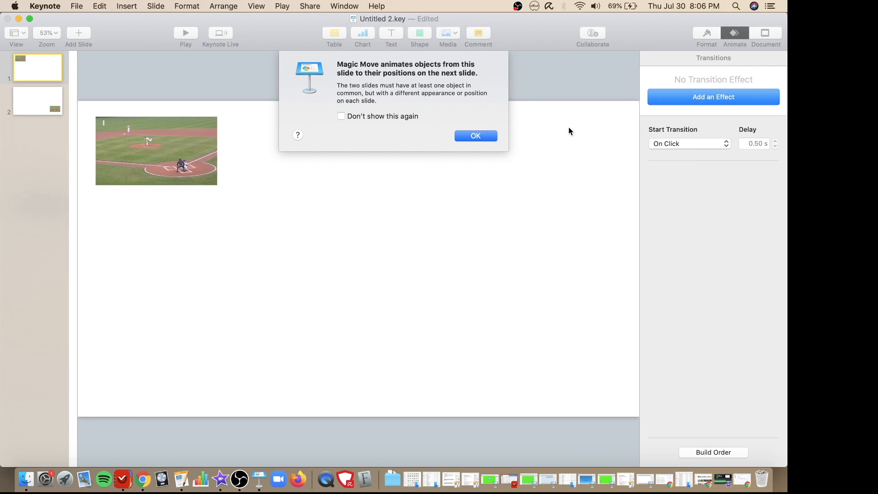
left_click(475, 136)
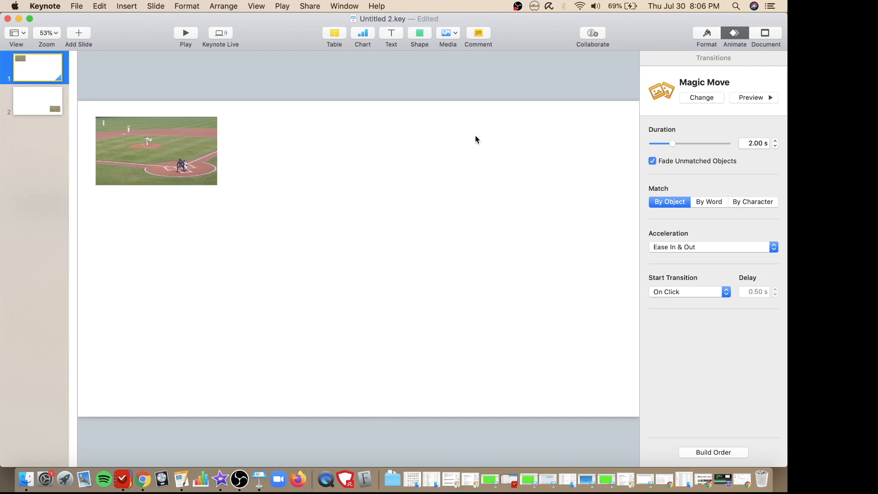
- Check the first slide's build order, close it and preview the Magic Move transition
left_click(716, 454)
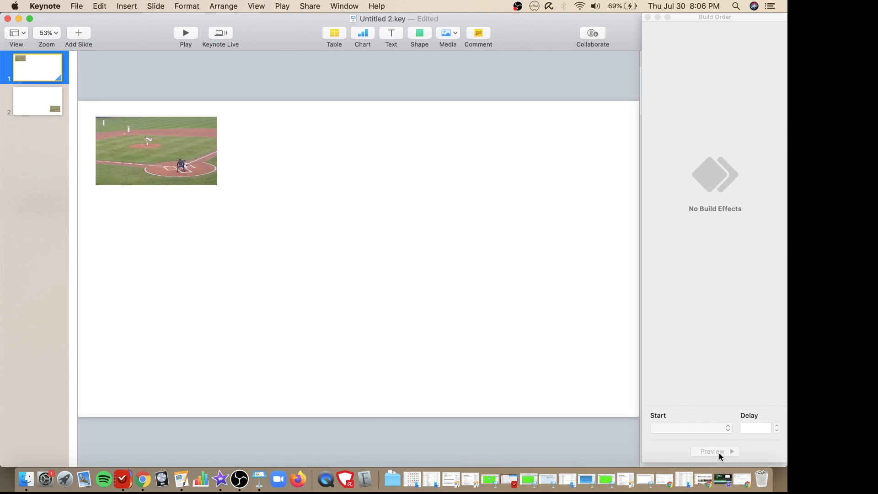
left_click(647, 18)
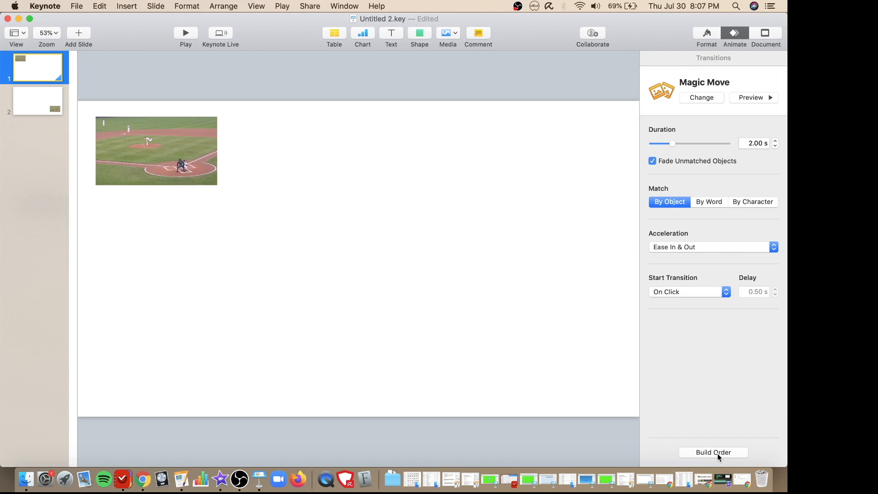
left_click(751, 98)
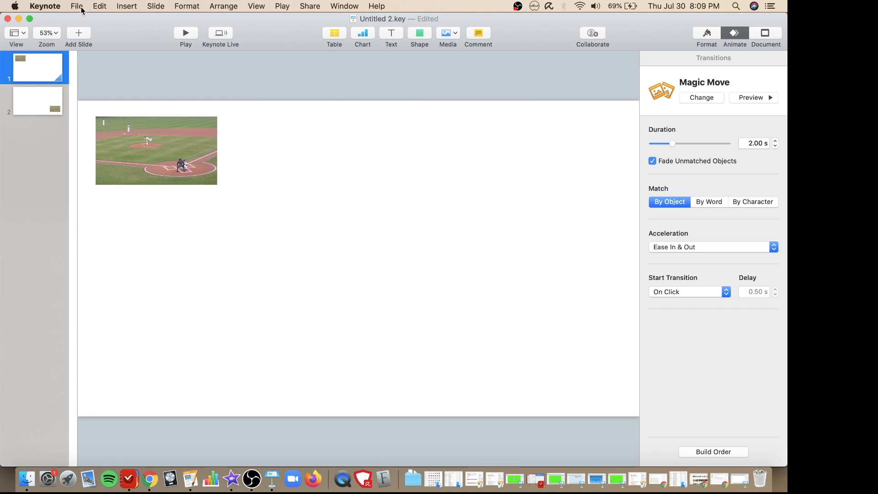
- Set up a self-playing movie export of all slides at 1080p resolution and proceed to saving
left_click(76, 6)
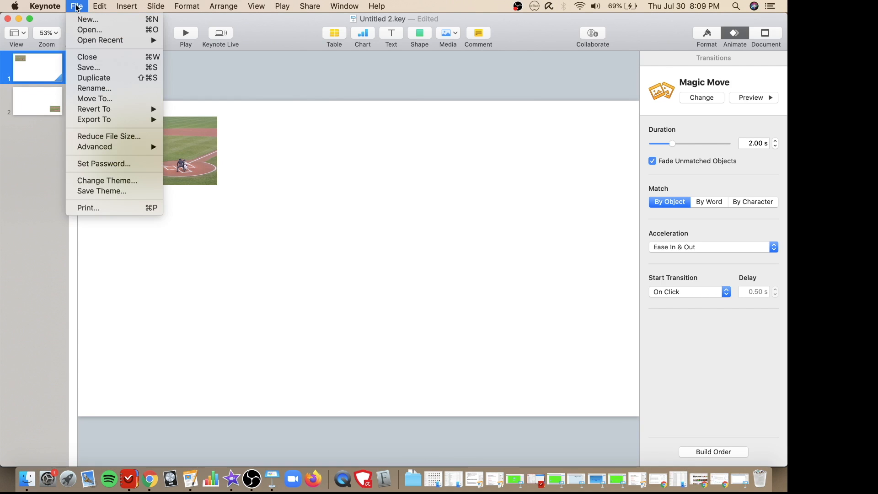
mouse_move(126, 119)
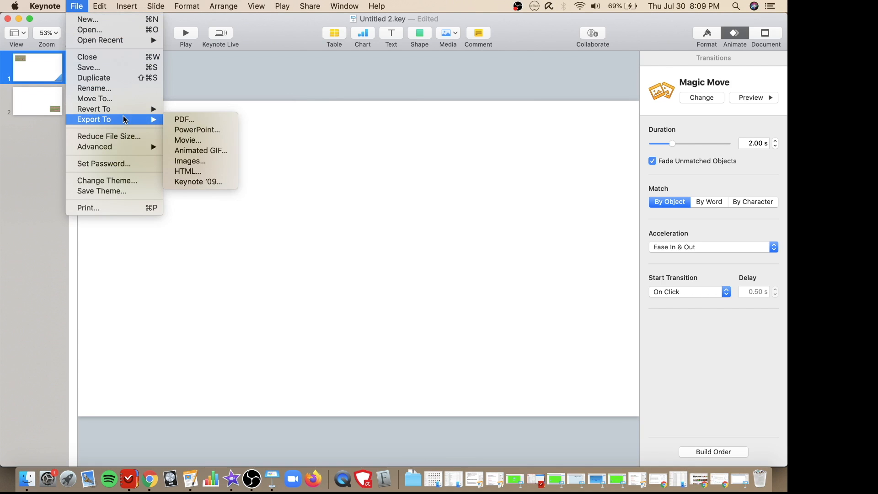
left_click(184, 142)
left_click(447, 214)
left_click(444, 221)
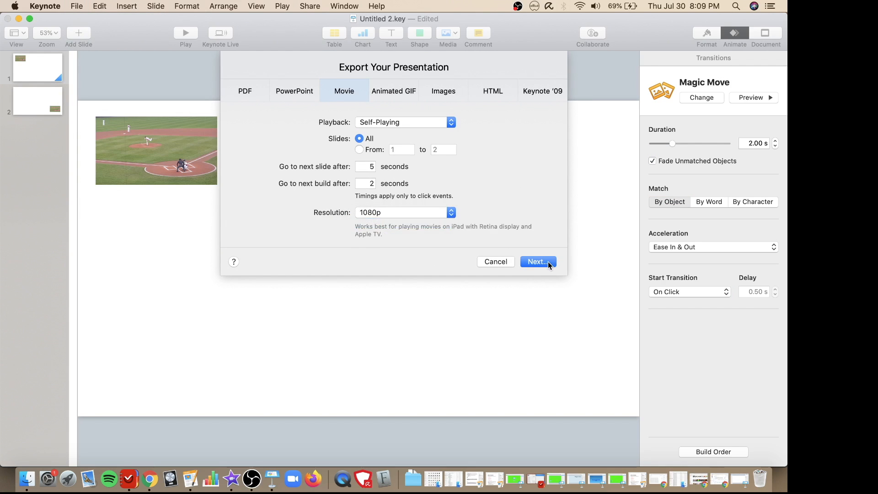
left_click(552, 263)
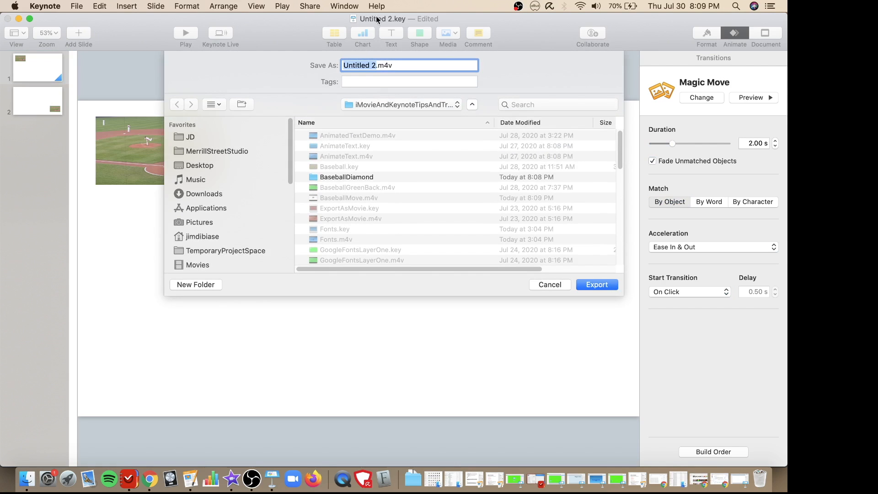
- Name the movie BaseballFieldMove and export it to the current iMovieAndKeynoteTipsAndTricks folder
type("Baseball")
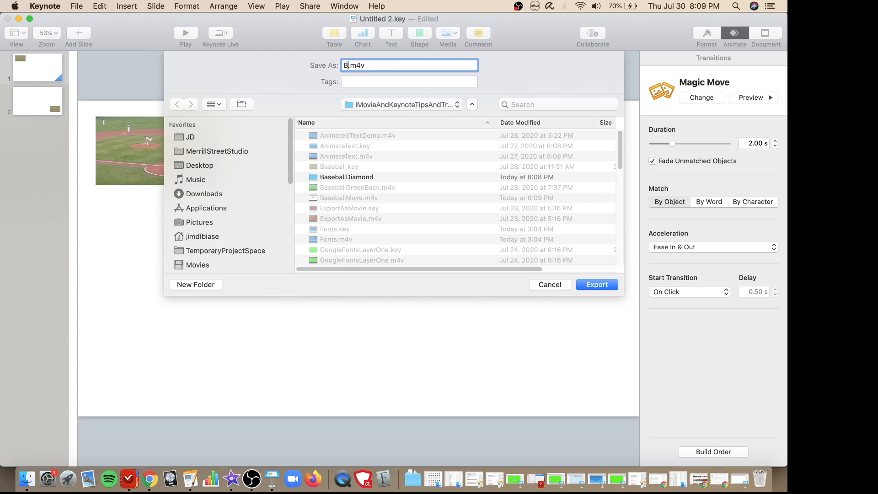
type("Field")
type("Move")
key("Return")
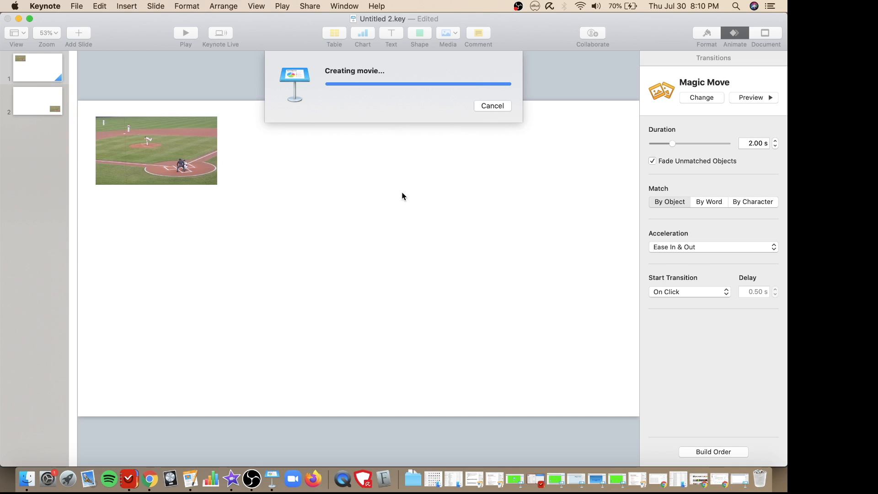
- Minimize the Keynote presentation and switch to the My Movie 7 project in iMovie
left_click(18, 19)
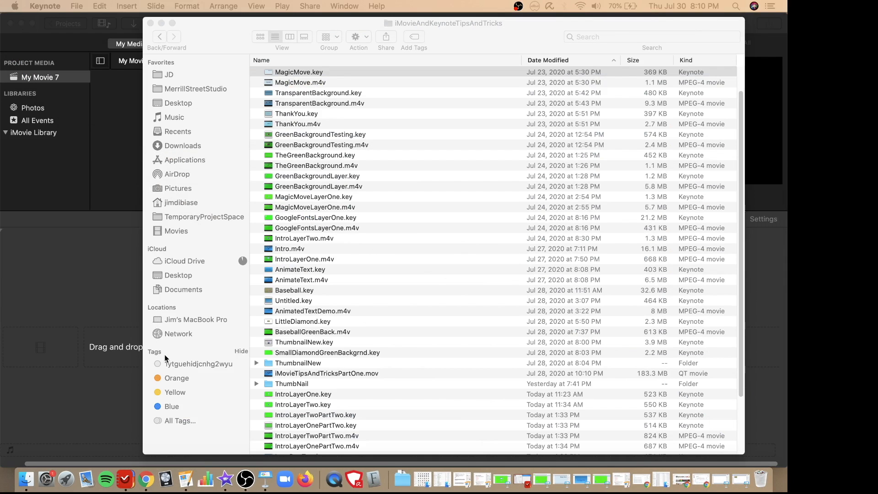
left_click(55, 270)
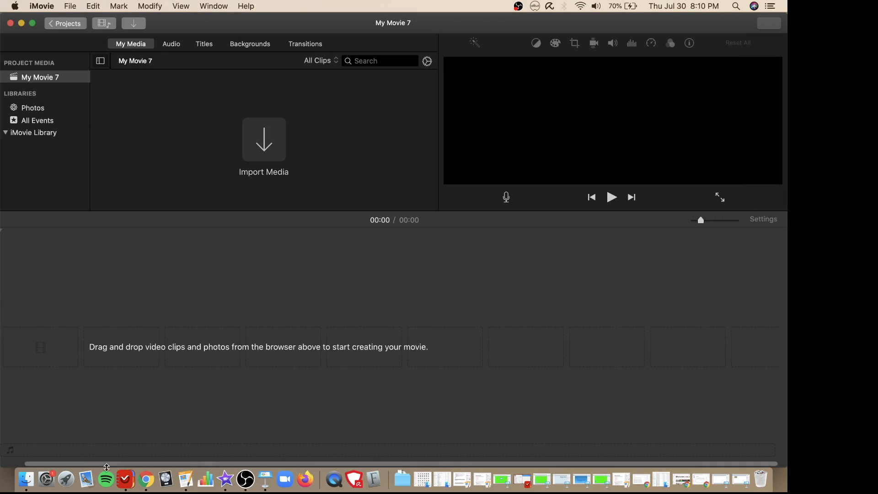
- Switch to the iMovieAndKeynoteTipsAndTricks folder in Finder and sort its files by modification date, newest first
right_click(25, 479)
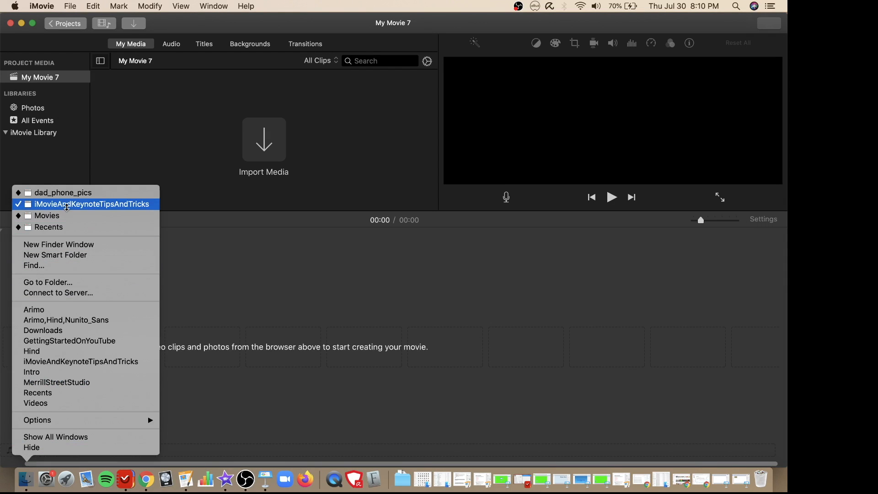
left_click(67, 206)
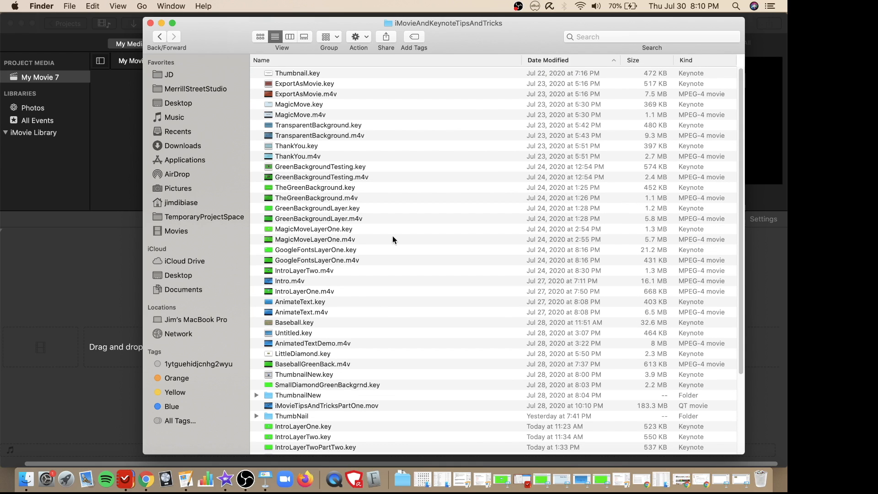
left_click(564, 60)
scroll(456, 300, "down", 5)
scroll(456, 299, "up", 5)
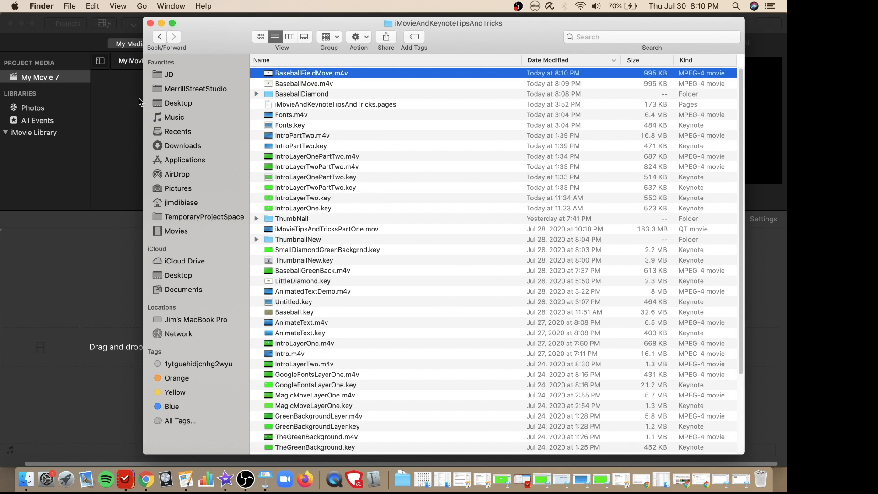
- Import BaseballFieldMove.m4v from the Finder folder into the My Movie 7 media in iMovie and add the clip to the empty timeline
left_click_drag(142, 108, 333, 110)
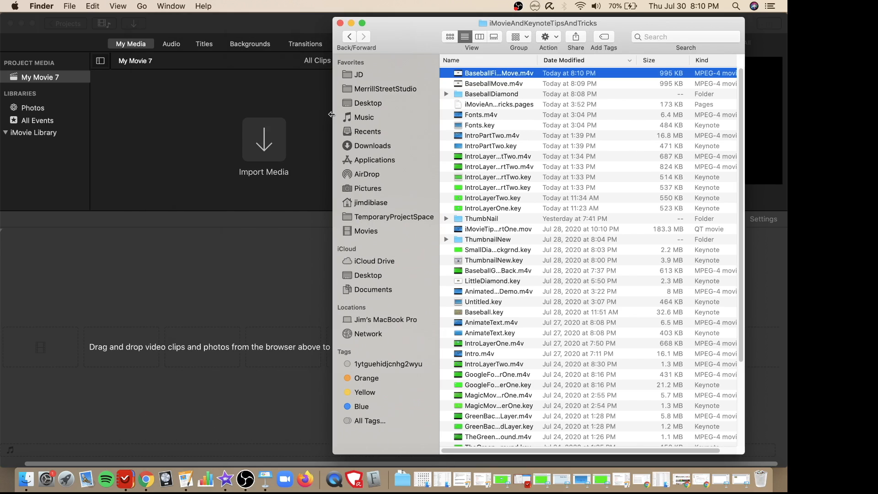
left_click_drag(494, 75, 166, 115)
left_click(304, 39)
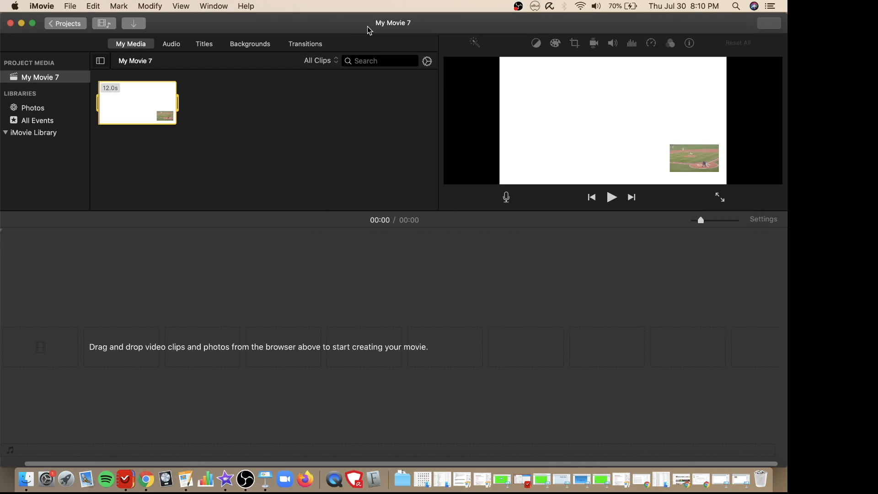
left_click_drag(131, 112, 80, 315)
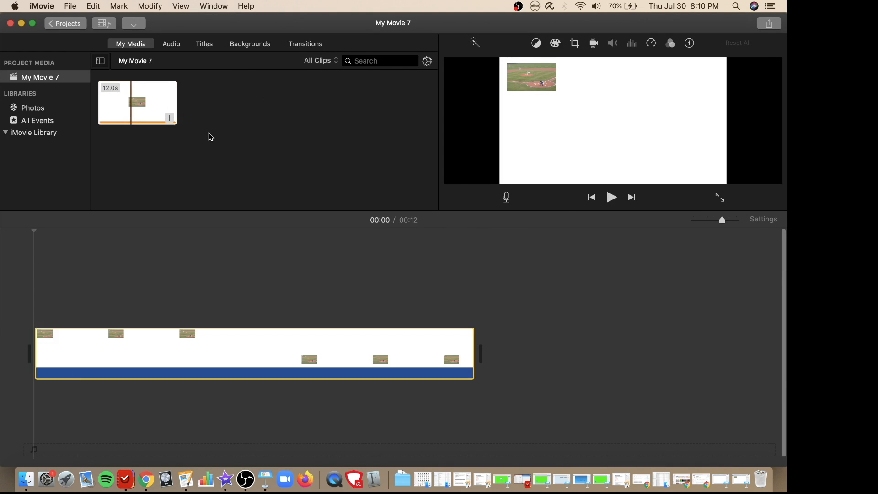
- Play the baseball field clip in full screen to check its Magic Move animation, and return to the editor
left_click(720, 196)
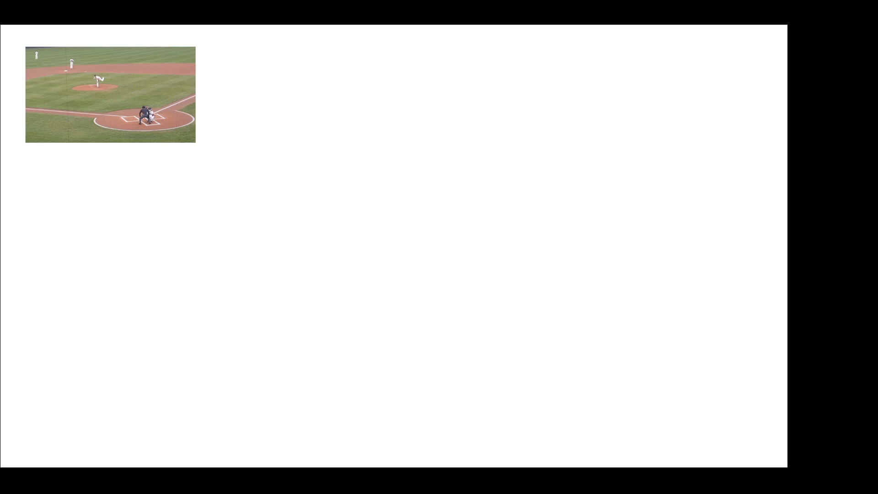
mouse_move(403, 381)
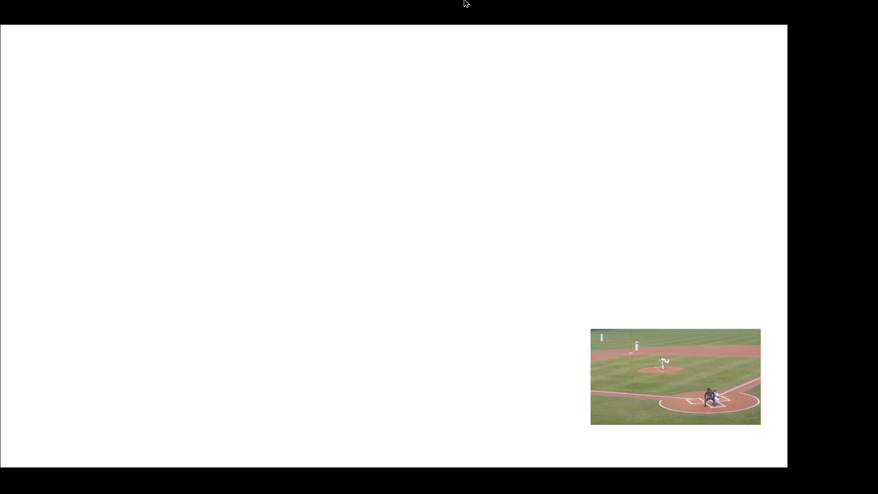
mouse_move(484, 467)
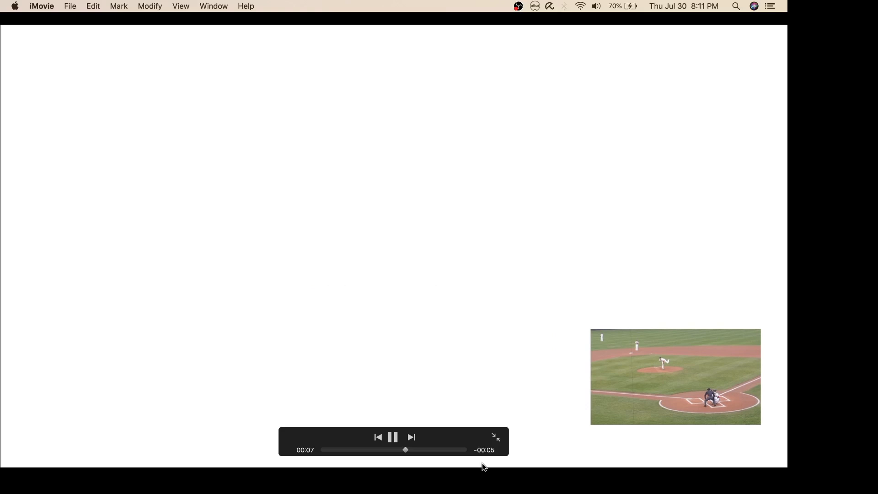
left_click(496, 440)
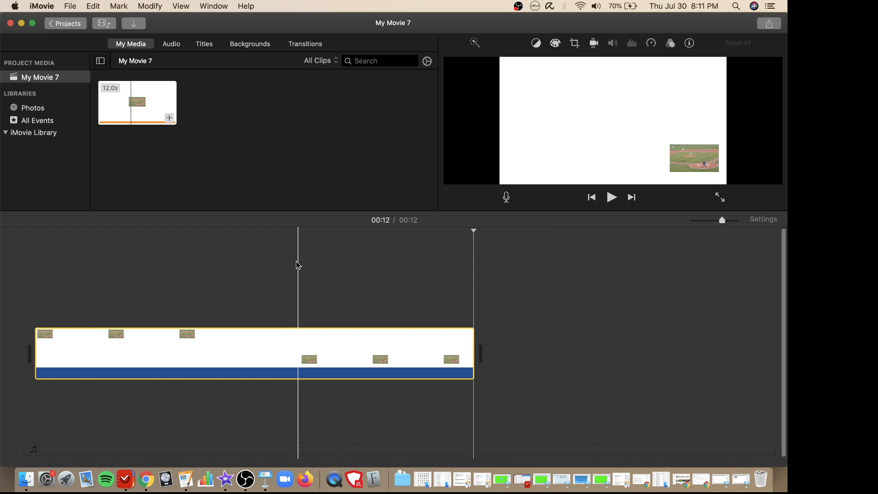
- Return the playhead to the start of the timeline and play the movie in full screen again
left_click(30, 243)
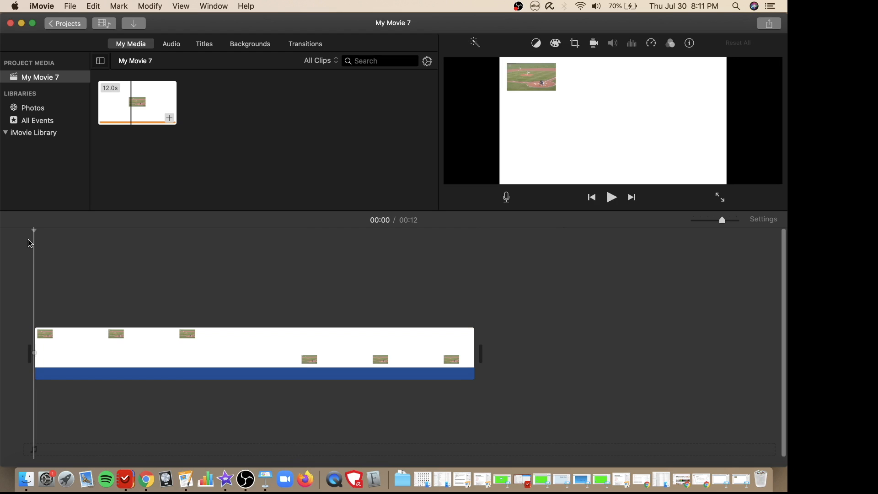
left_click(720, 198)
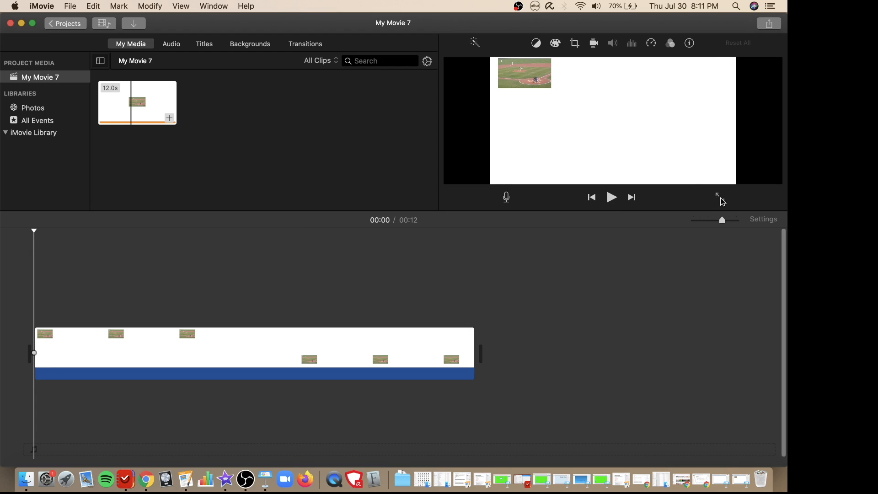